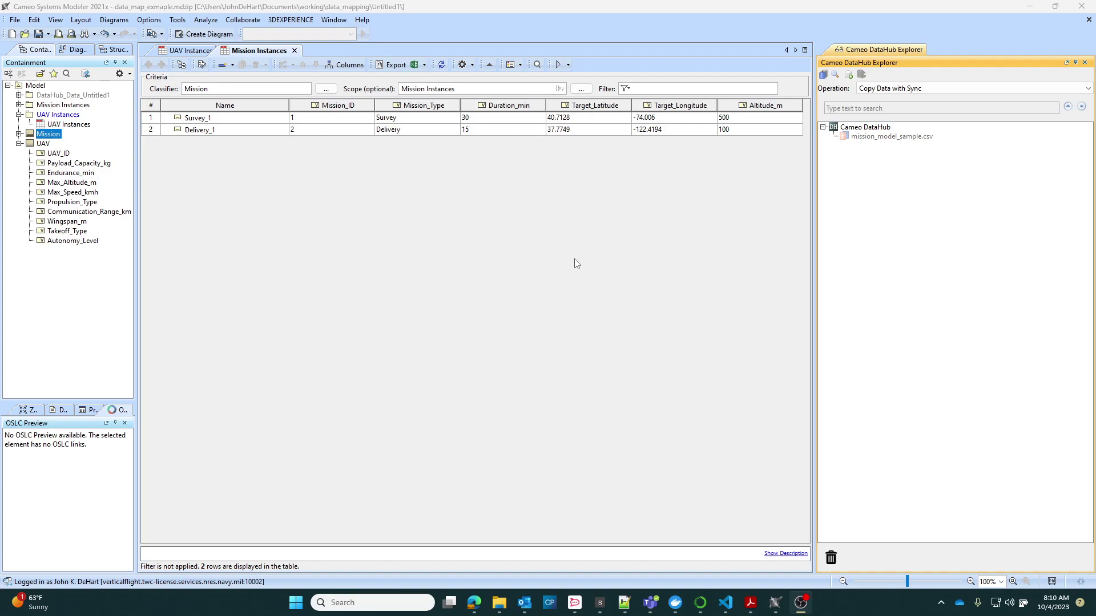
Browse the DataHub add-source and Tools commands, then drag the VS Code project window over Cameo
click(849, 75)
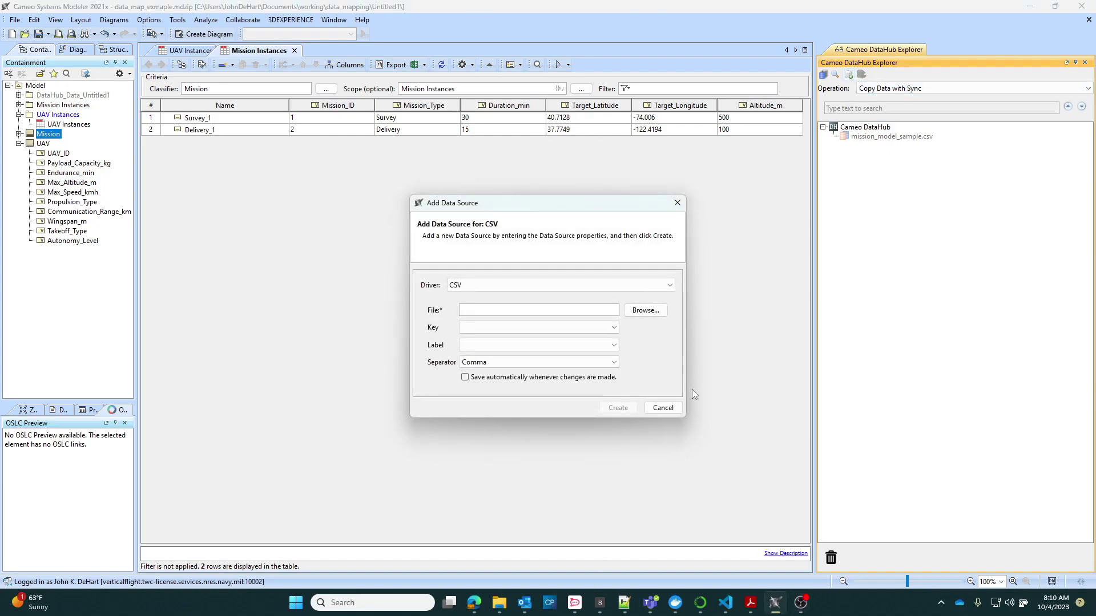
click(662, 408)
click(177, 20)
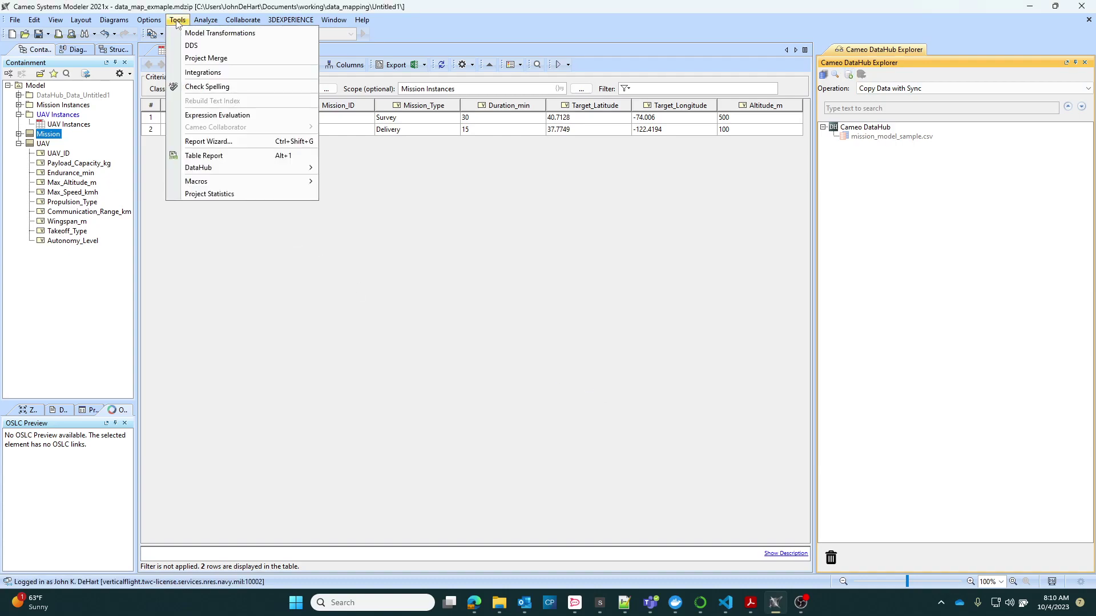
mouse_move(220, 169)
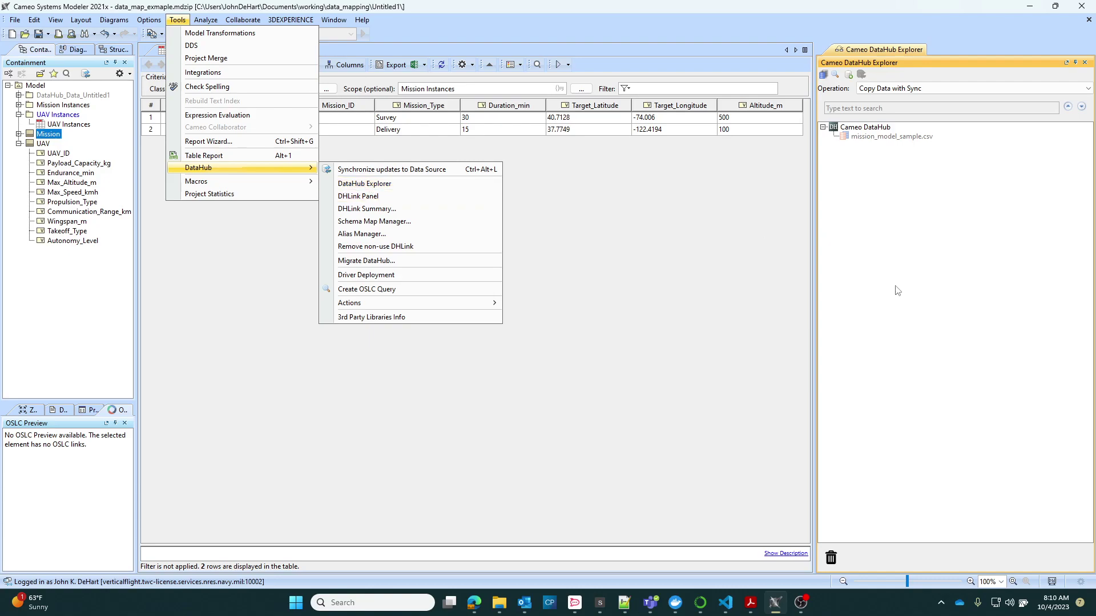
click(719, 275)
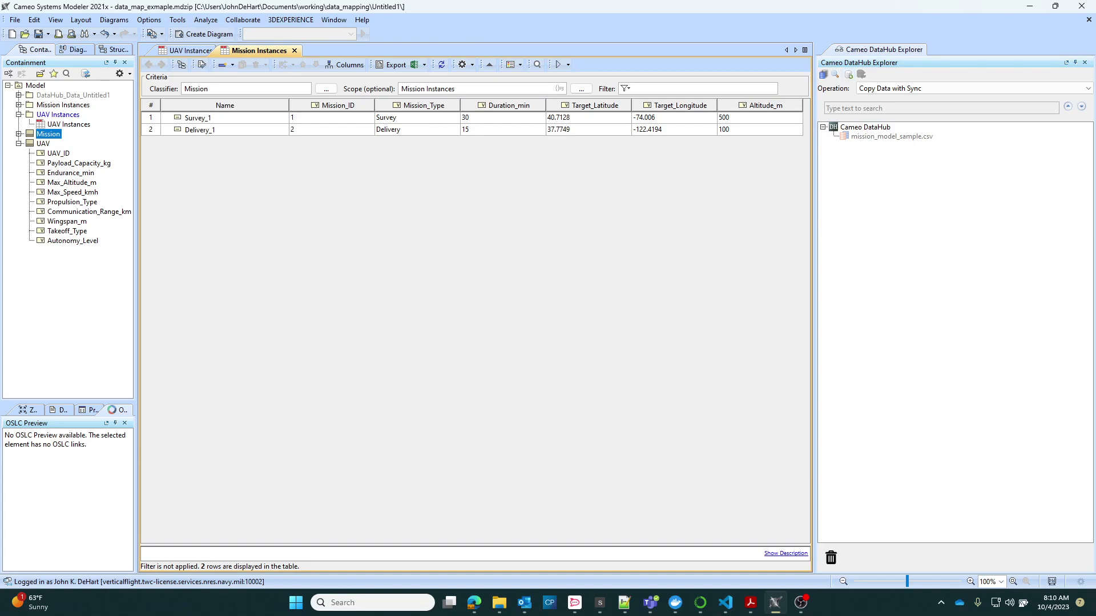
drag(1095, 92, 603, 91)
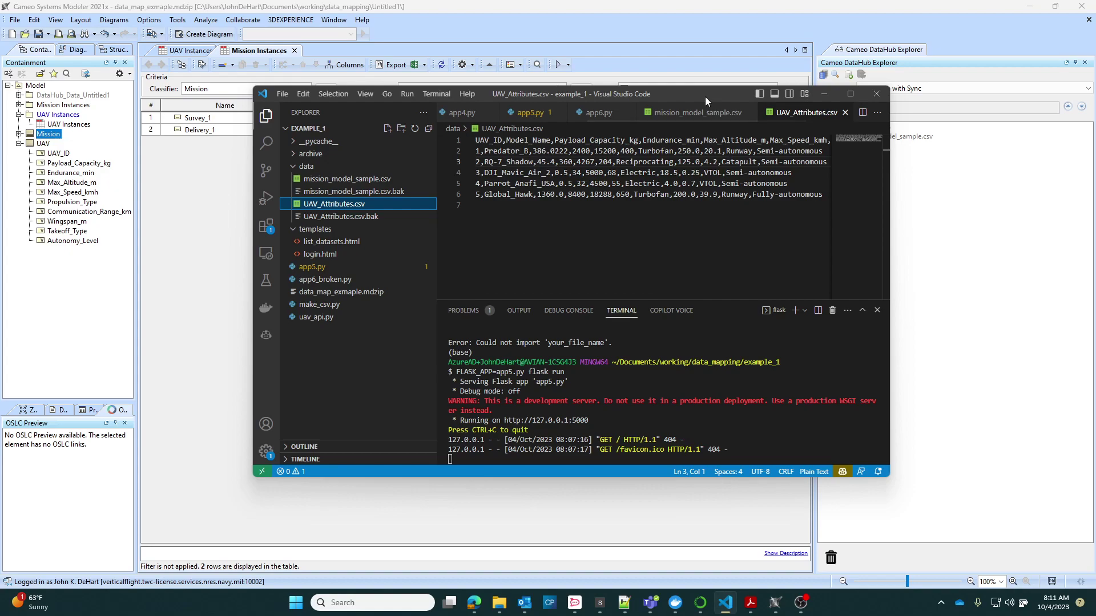
Minimize VS Code after reviewing the CSV and Flask terminal, revealing Cameo's Mission Instances table
click(700, 81)
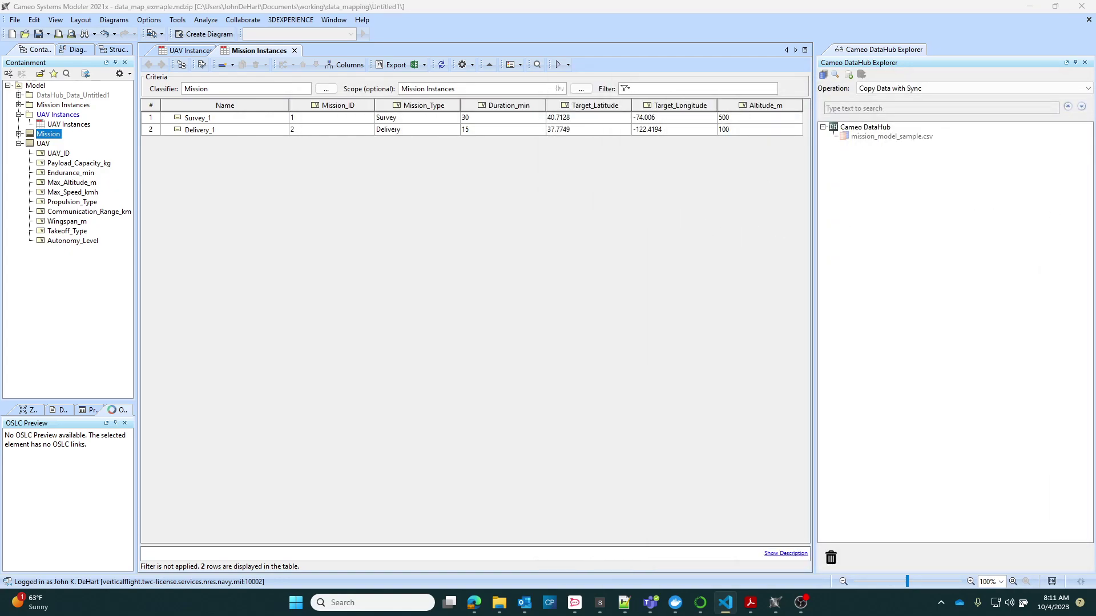
Start a new DataHub data source and pick data_mapping\example_1\data\UAV_Attributes.csv as its file
click(848, 75)
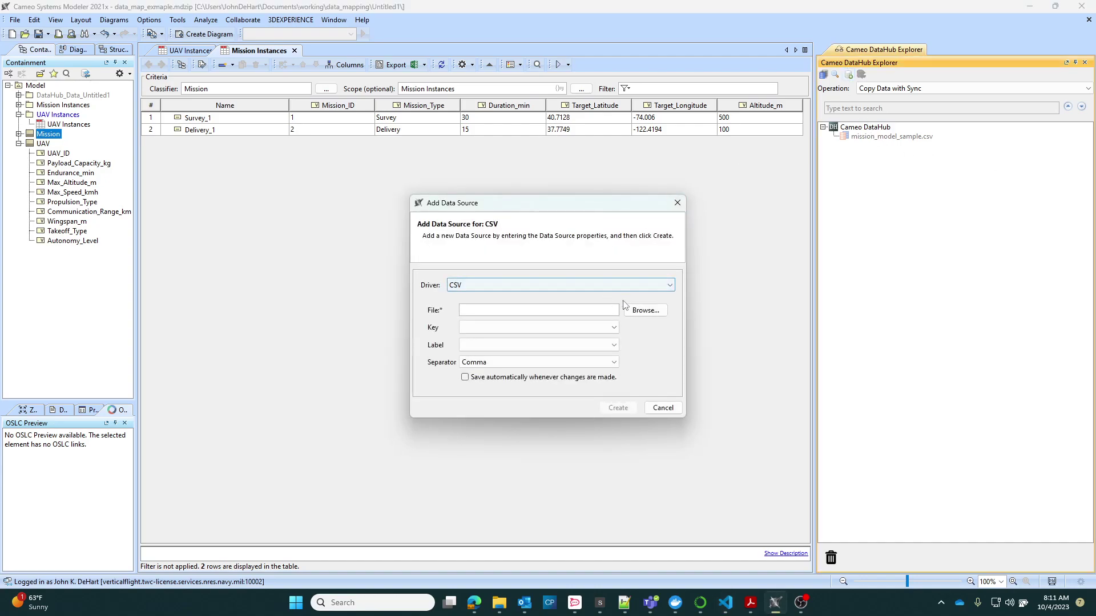
click(637, 310)
click(372, 251)
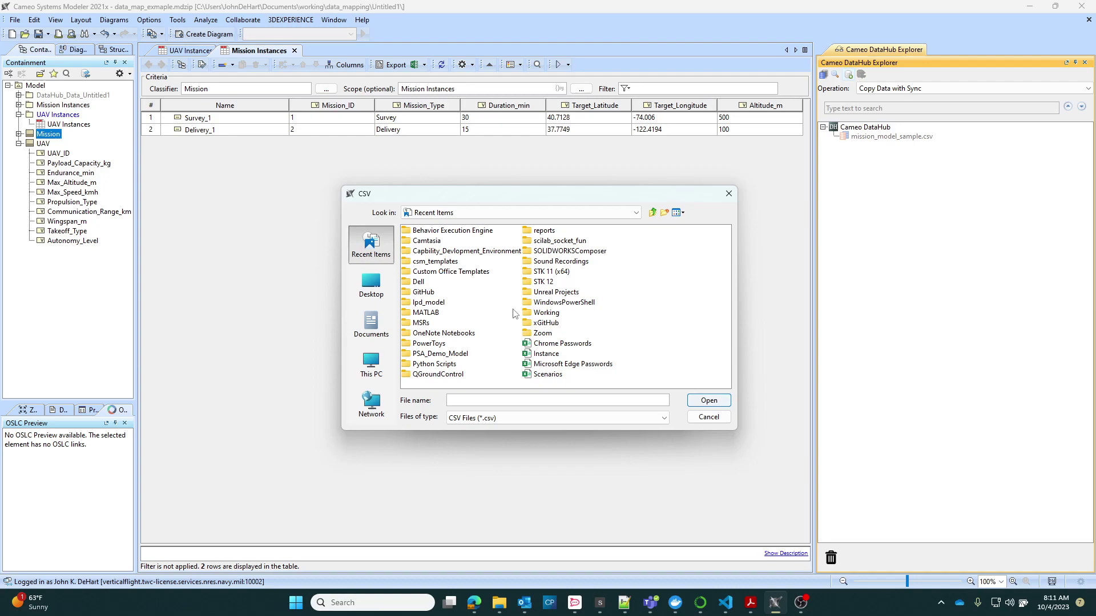
double_click(711, 356)
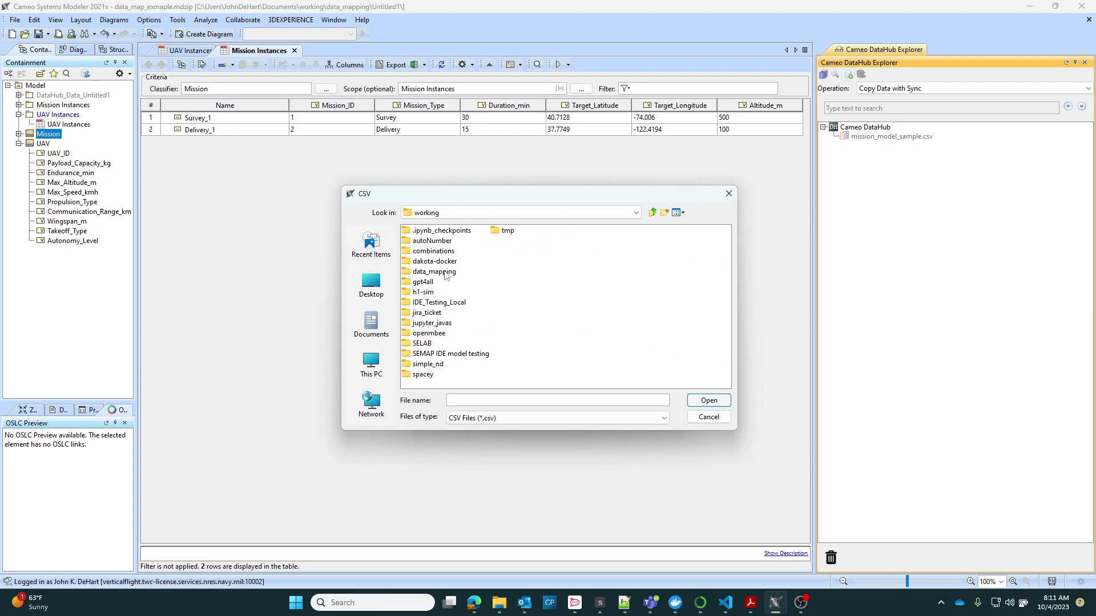
double_click(446, 272)
double_click(436, 242)
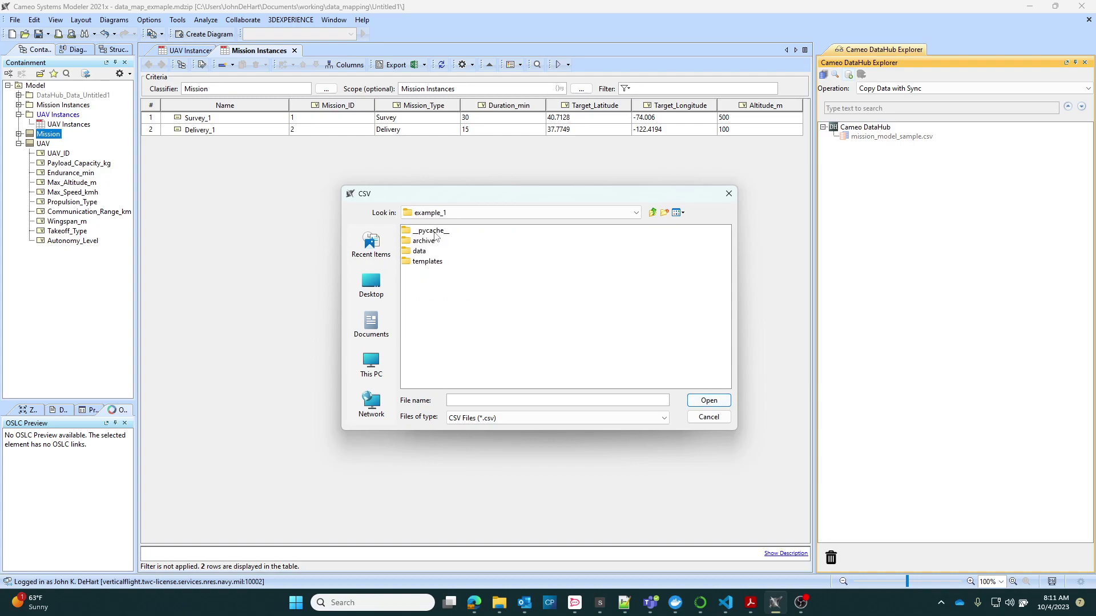
double_click(425, 252)
double_click(439, 241)
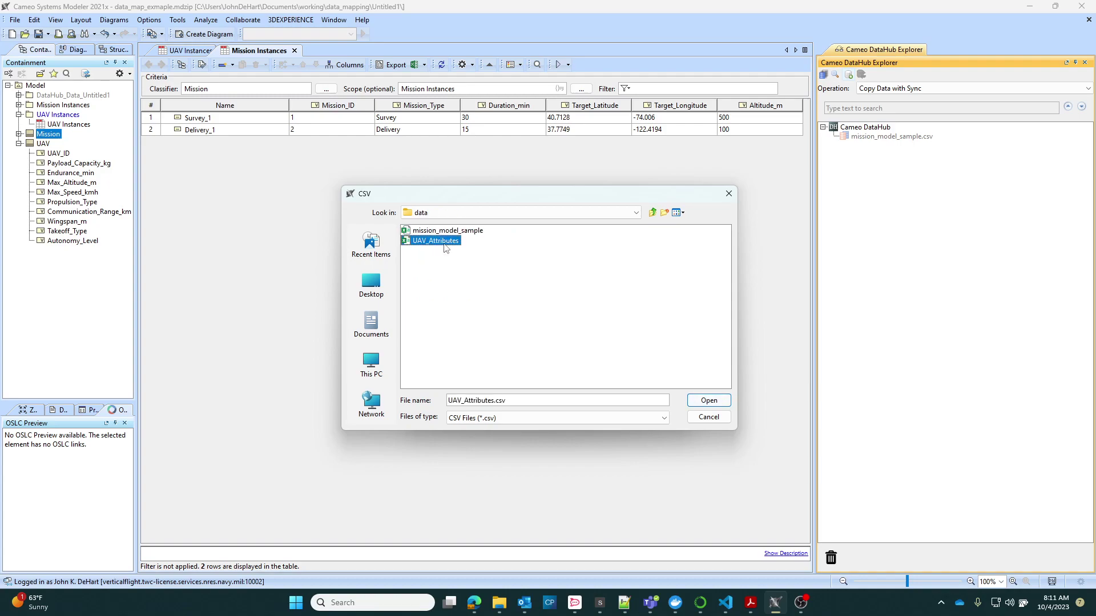
Set key UAV_ID, label Model_Name and automatic saving, then create the data source
click(613, 326)
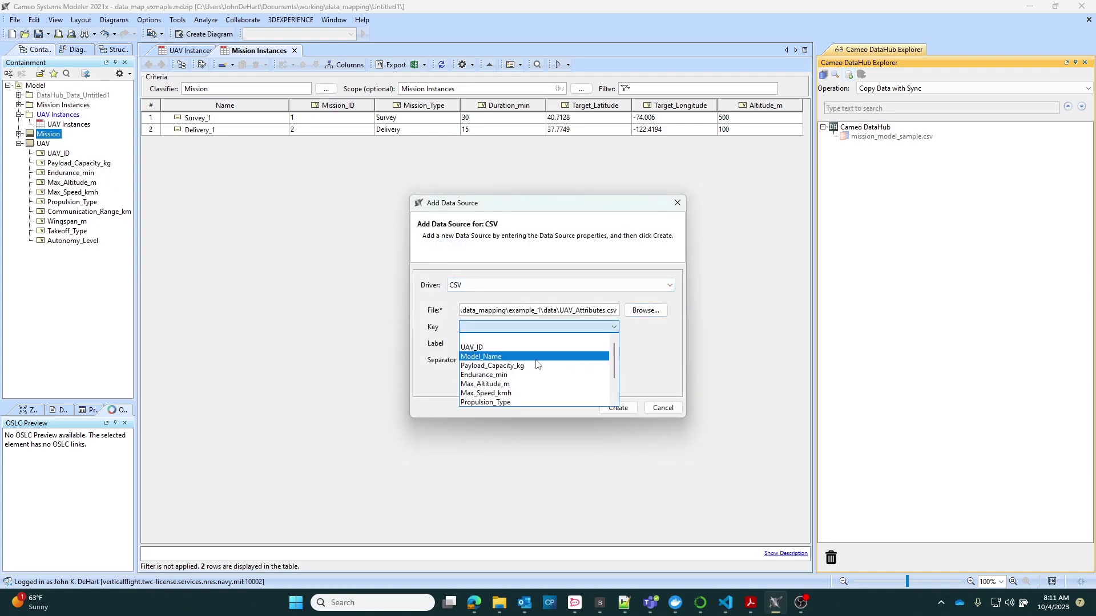
click(571, 345)
click(574, 344)
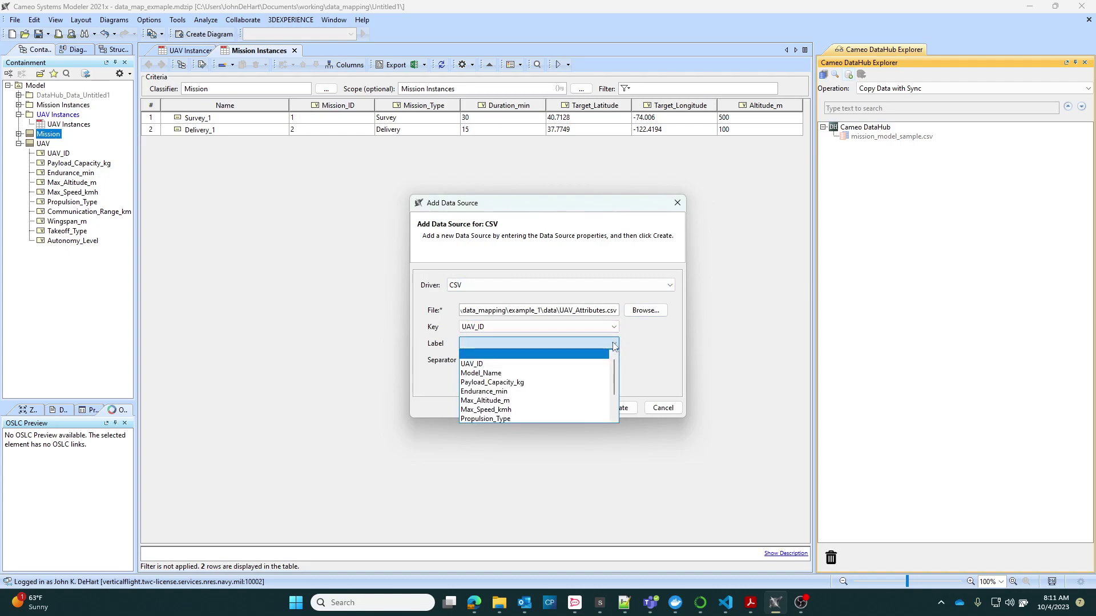
click(546, 374)
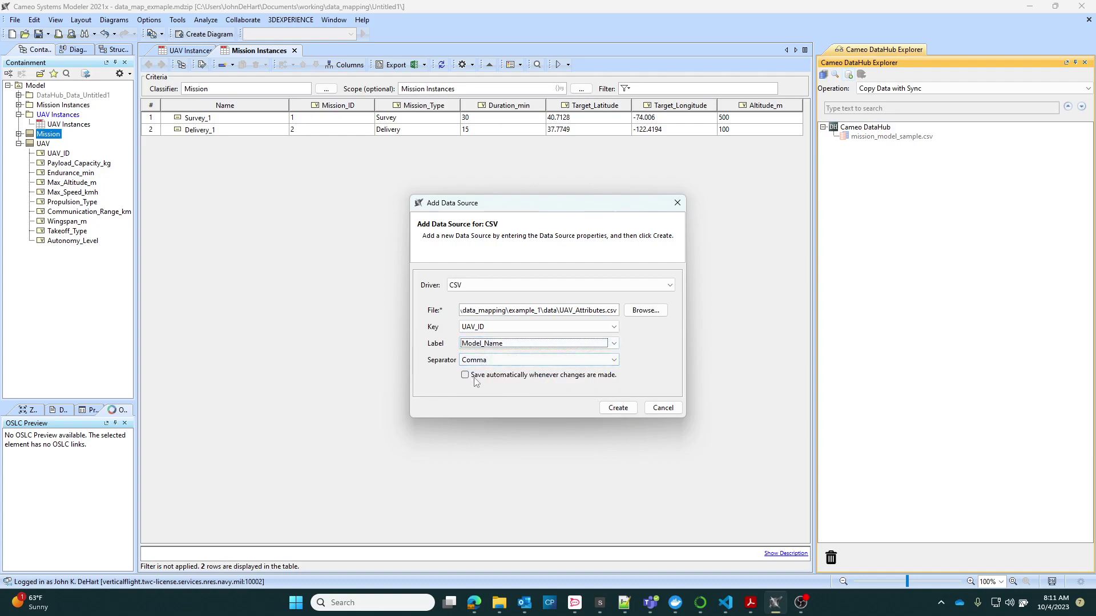
click(578, 377)
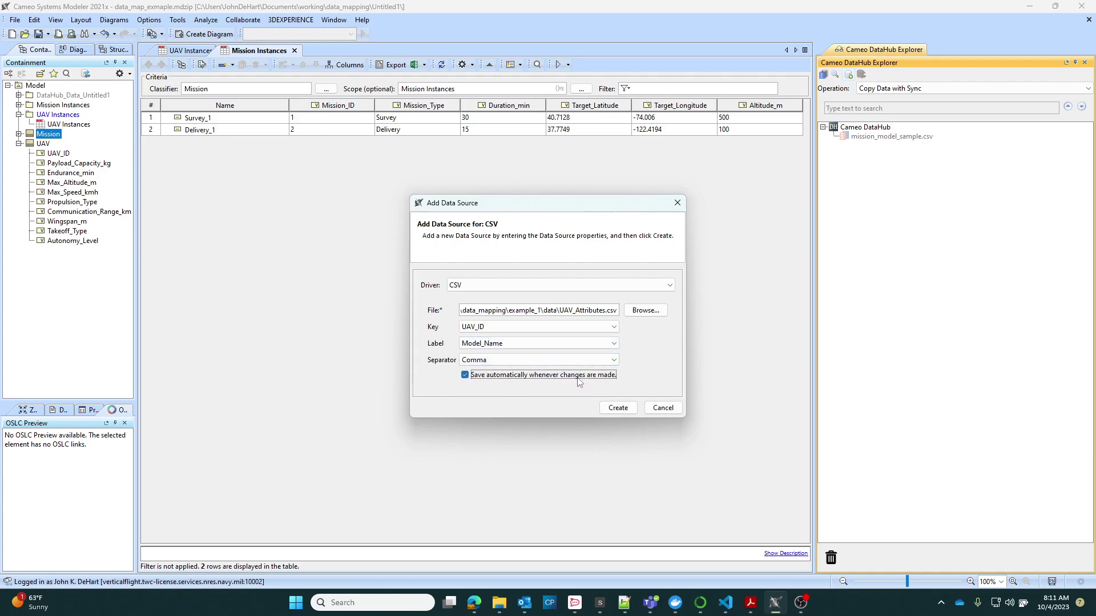
click(609, 409)
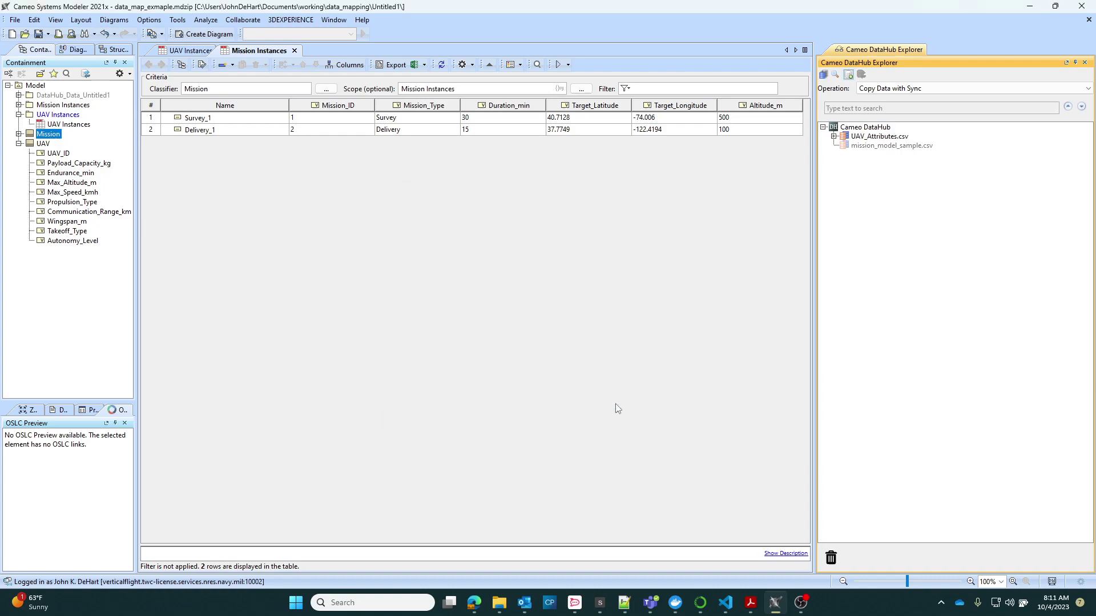
Expand UAV_Attributes.csv, inspect Predator_B's attributes, then switch to the empty UAV Instances table
click(834, 137)
double_click(883, 148)
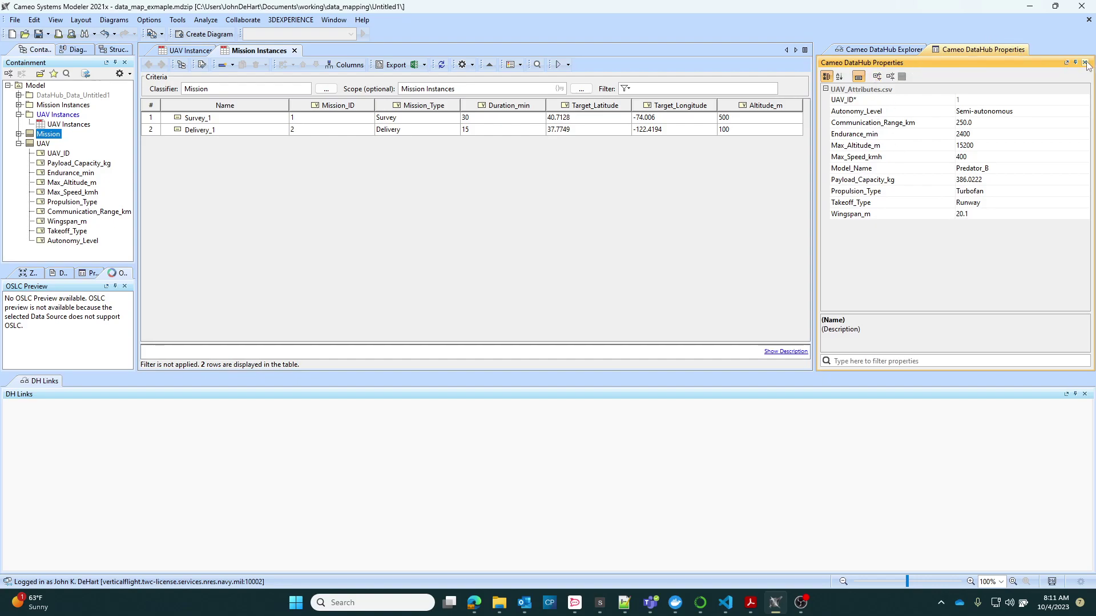
click(879, 50)
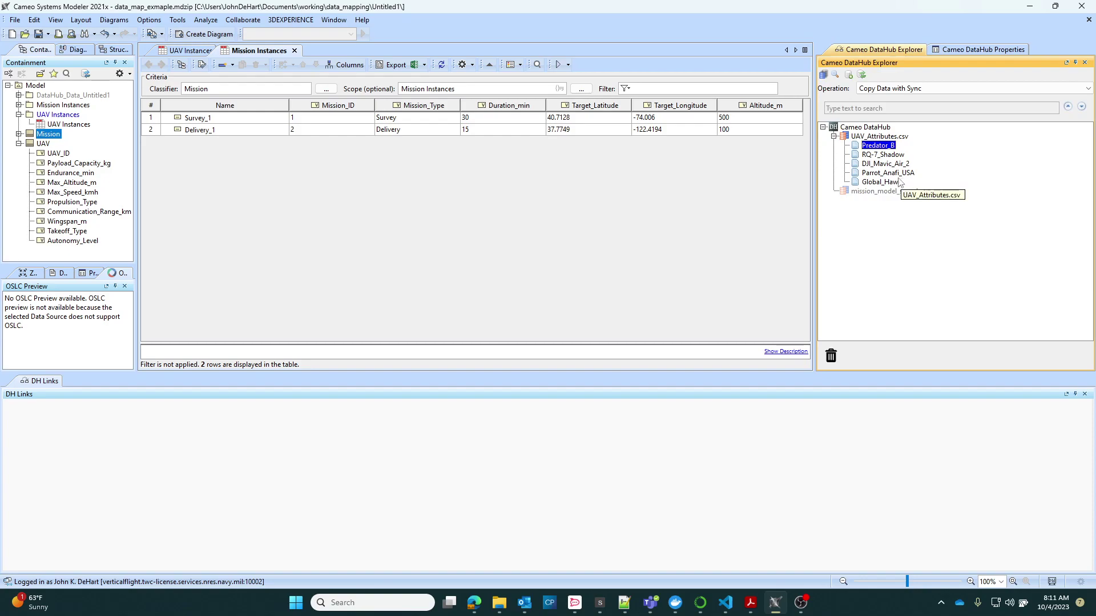
click(184, 52)
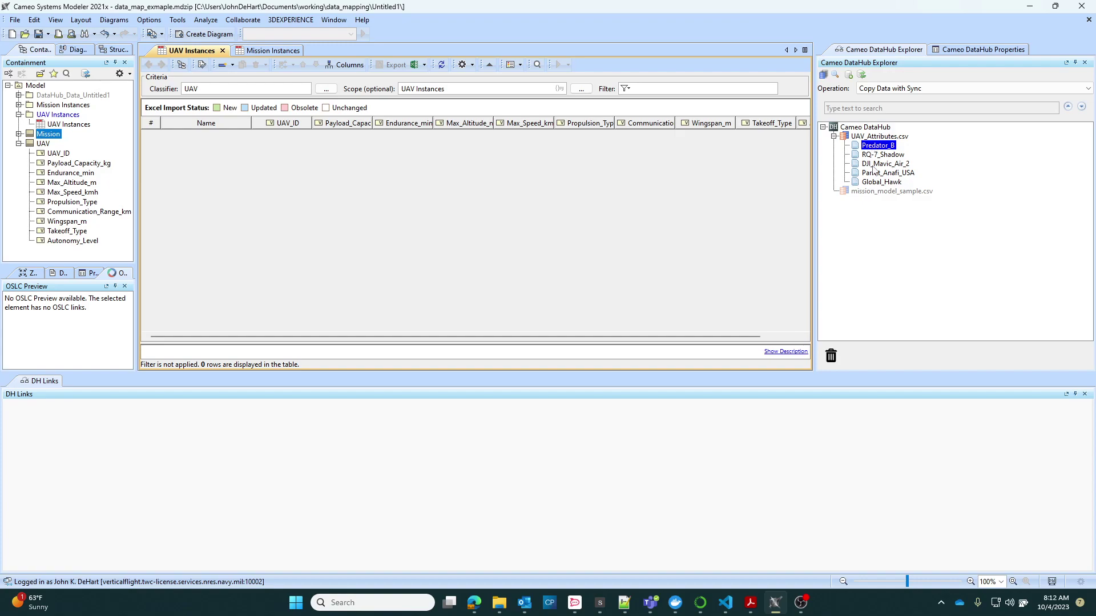
Drag Predator_B onto UAV Instances and map the CSV records to the UAV type
drag(879, 149, 67, 118)
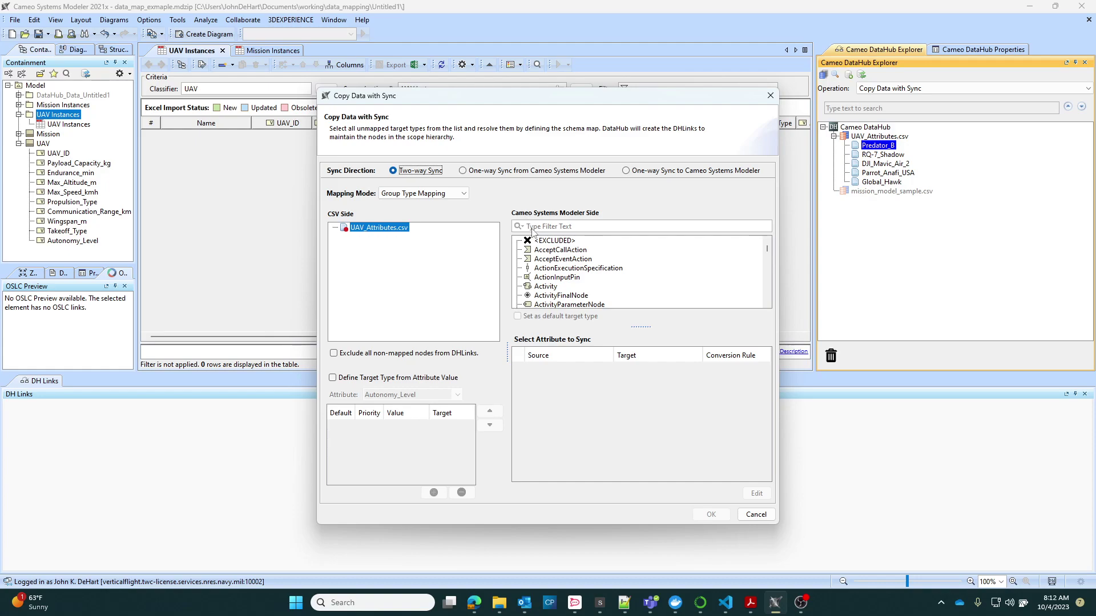
click(550, 227)
text(uav)
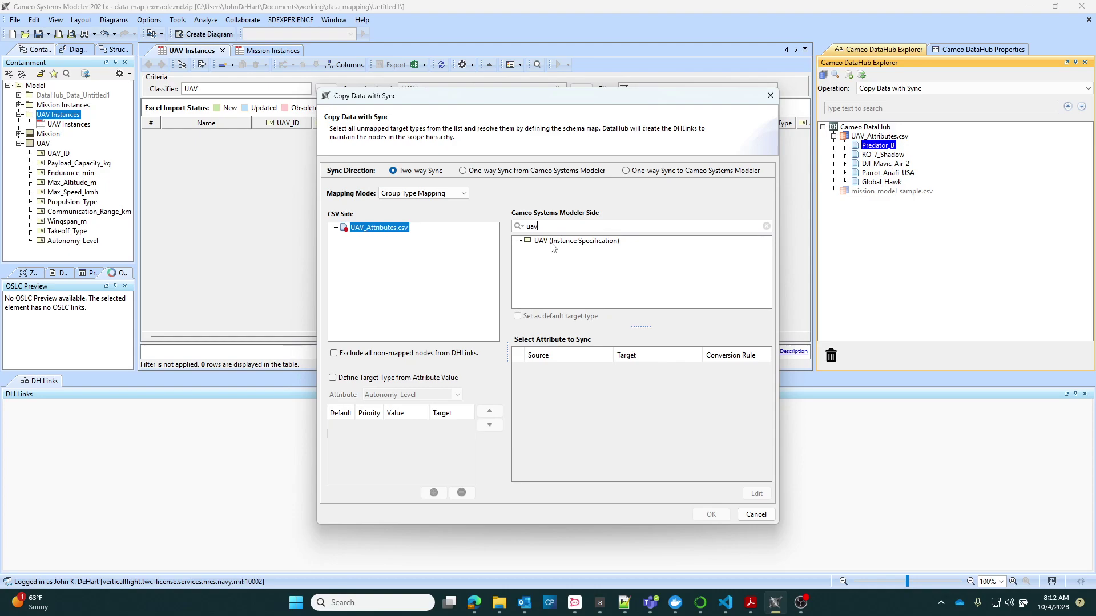
click(553, 243)
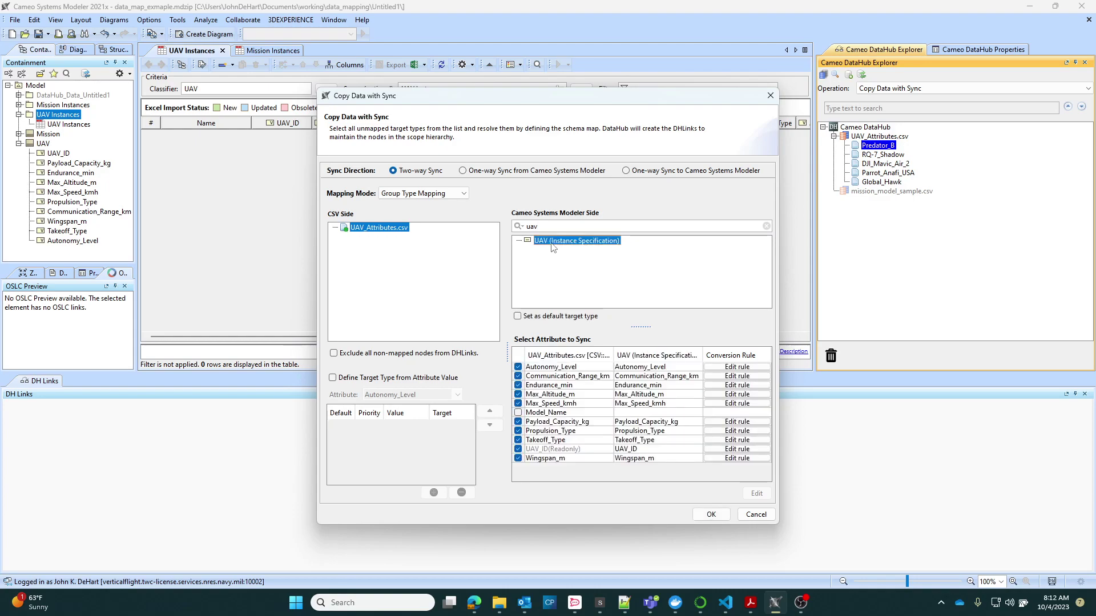
Map Model_Name to the element Name and run the two-way sync copy
click(632, 412)
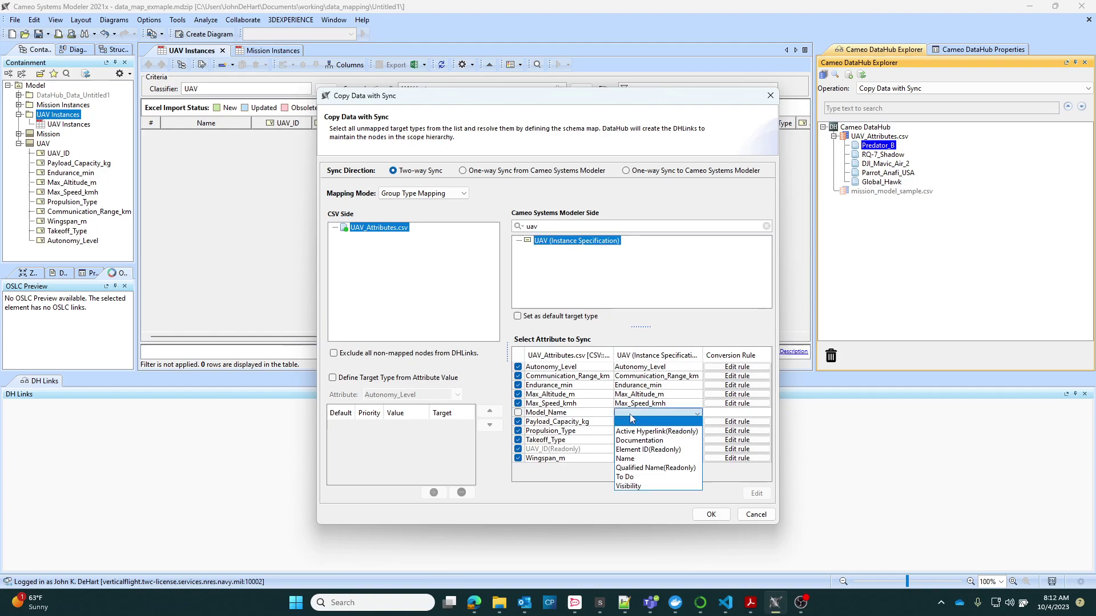
click(639, 458)
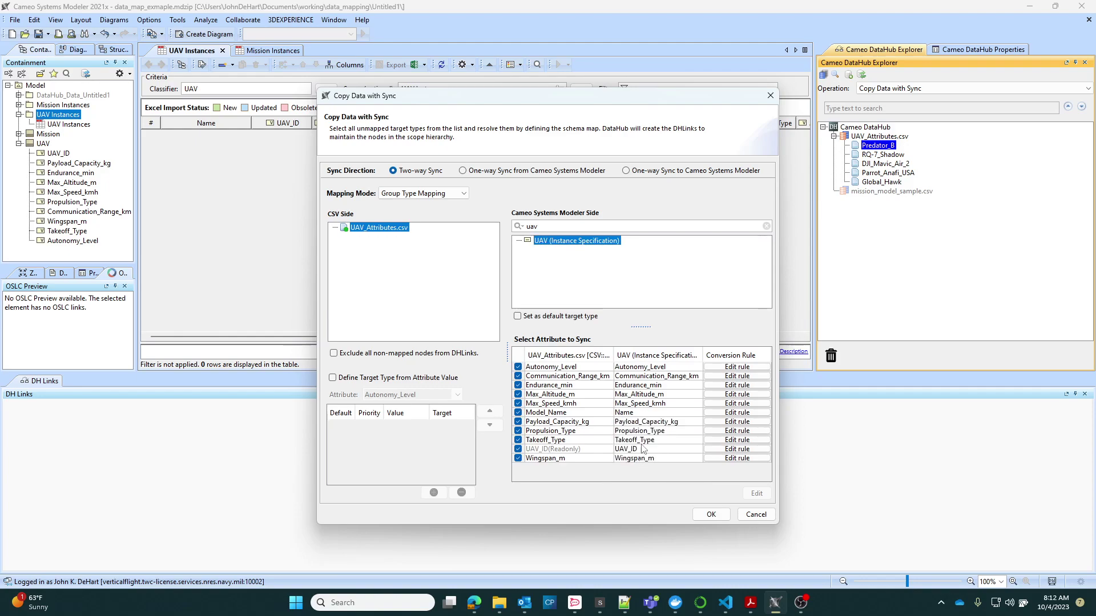
click(711, 515)
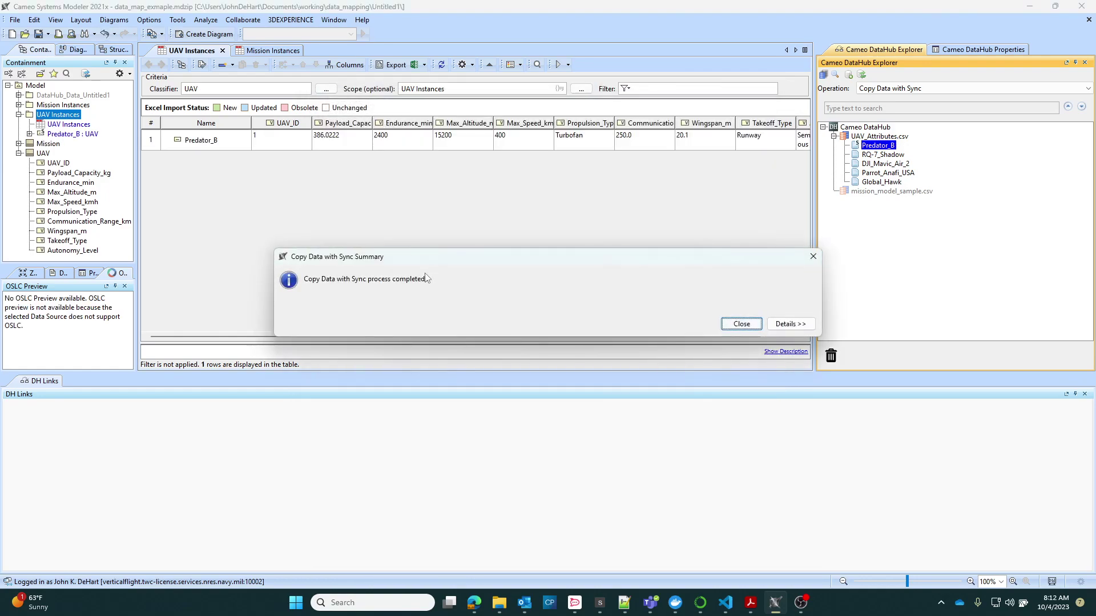
Close the sync summary and rename the Predator_B instance to Predator_BX in the table
click(737, 322)
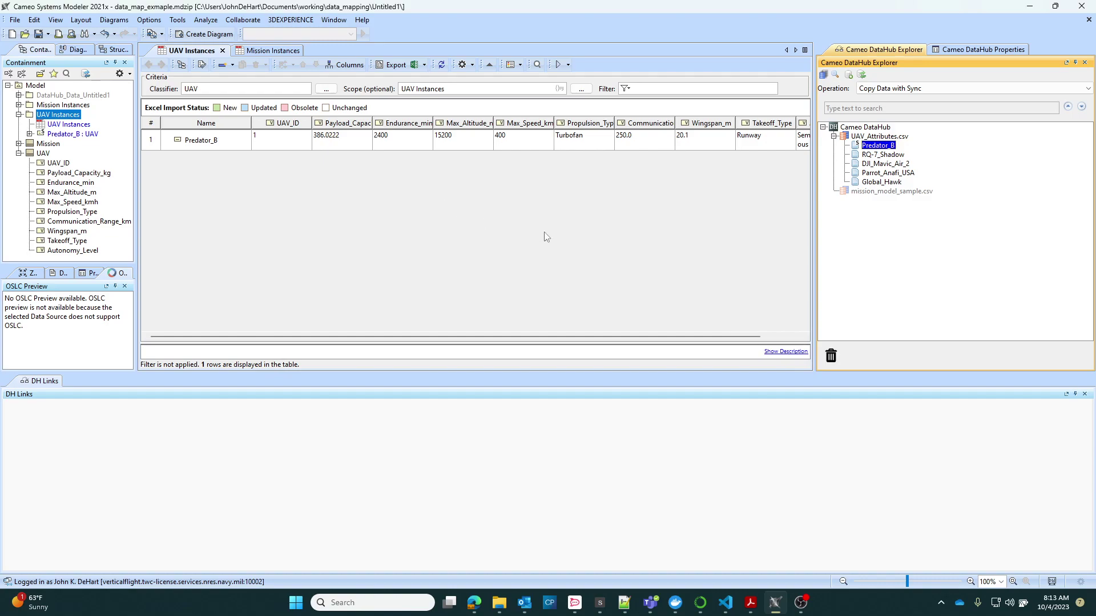
key(alt+Tab)
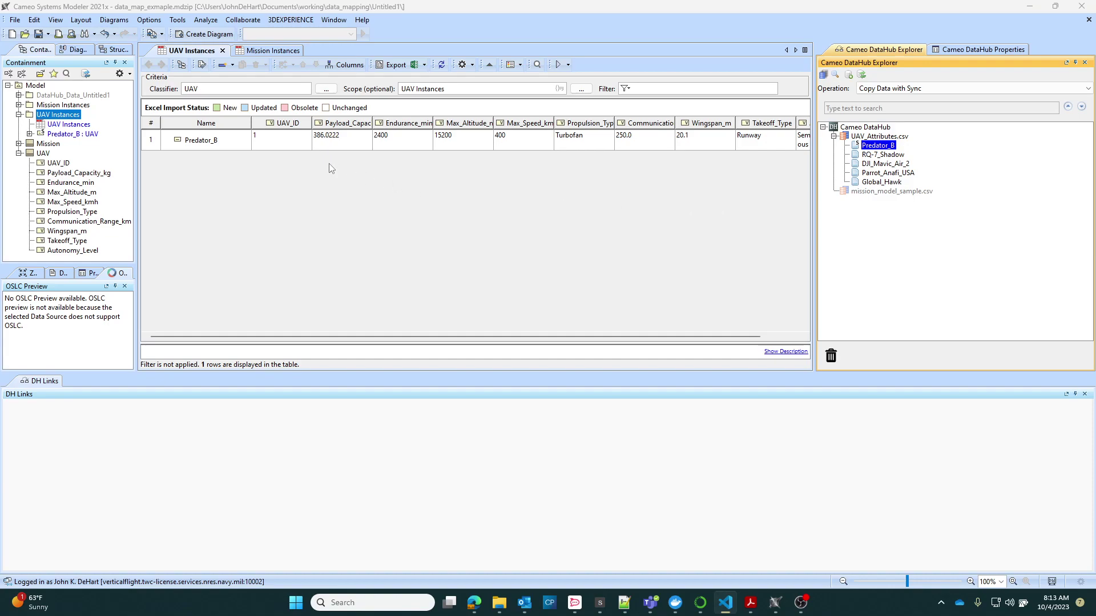
click(234, 143)
click(233, 144)
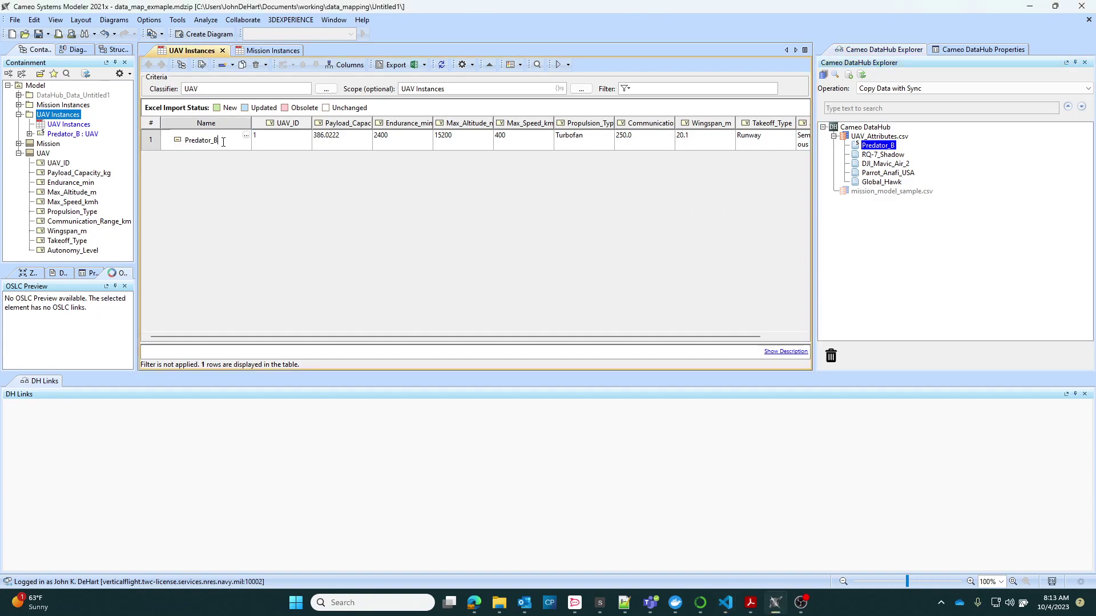
text(X)
click(223, 157)
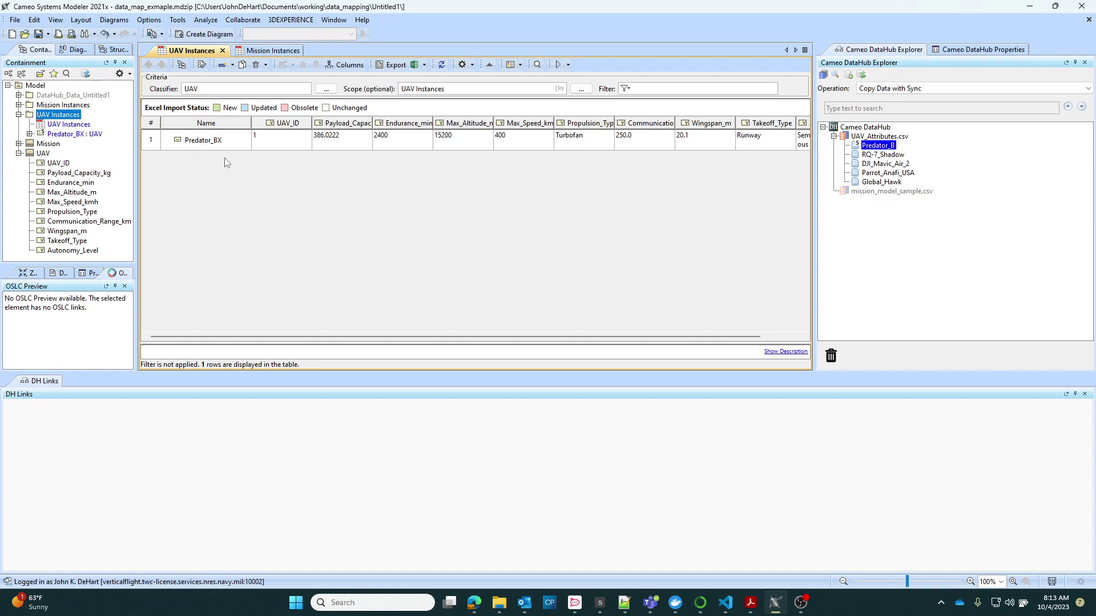
Check DHLink changes recursively on Model, synchronize Predator_BX to the CSV, and view it in VS Code
right_click(36, 85)
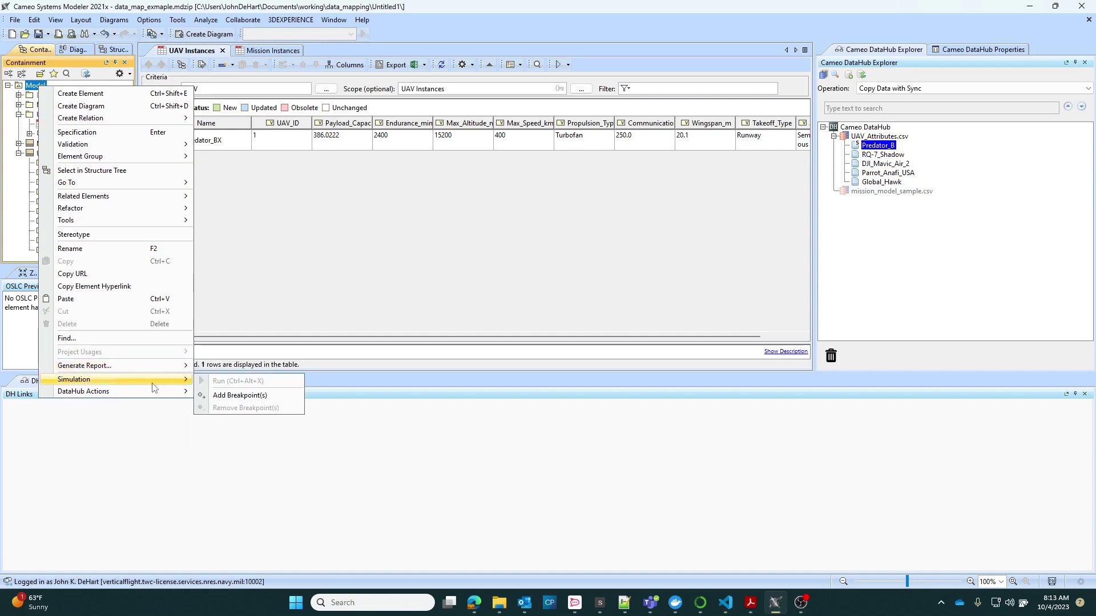
mouse_move(166, 391)
mouse_move(244, 406)
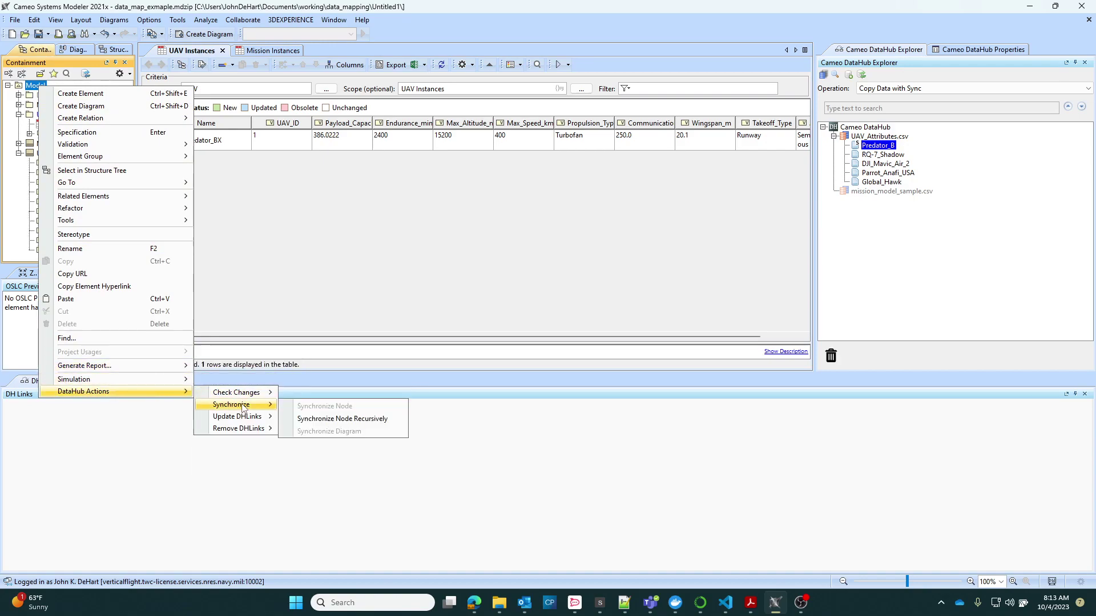
mouse_move(251, 393)
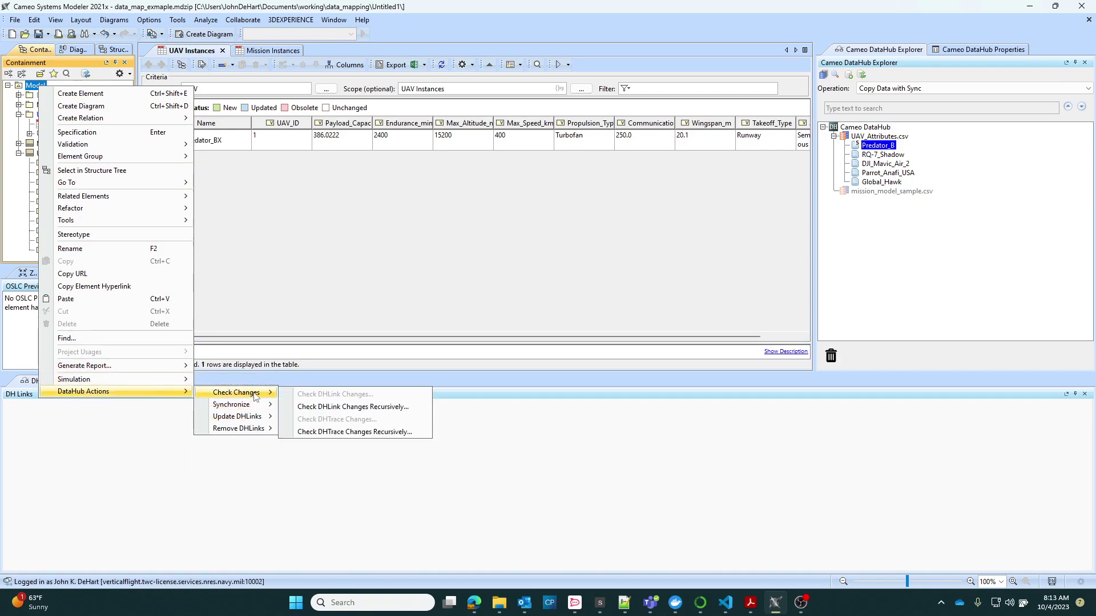
click(322, 408)
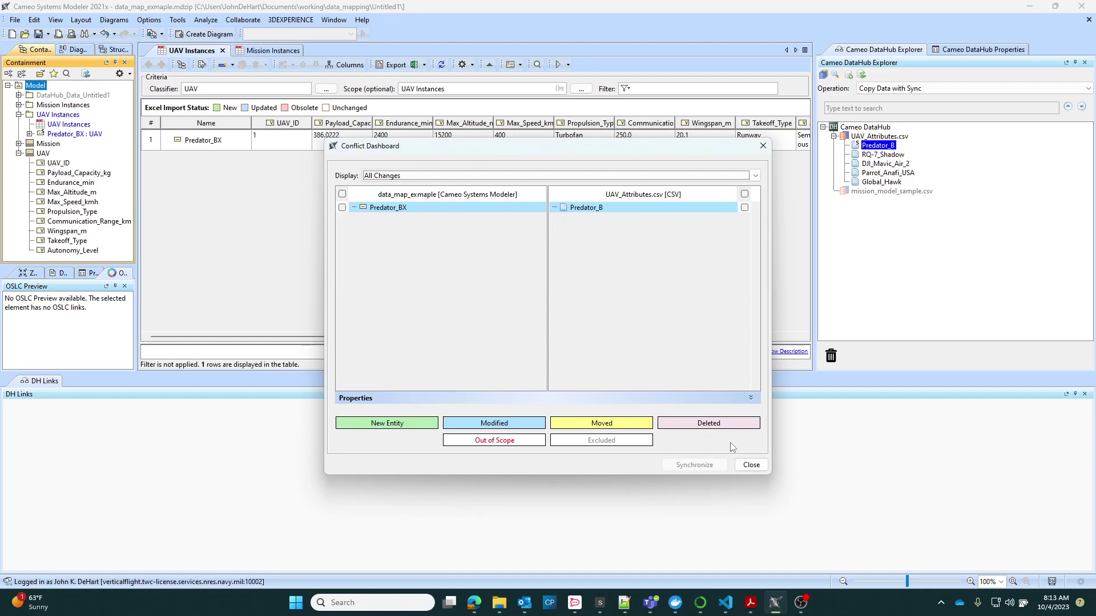
click(751, 465)
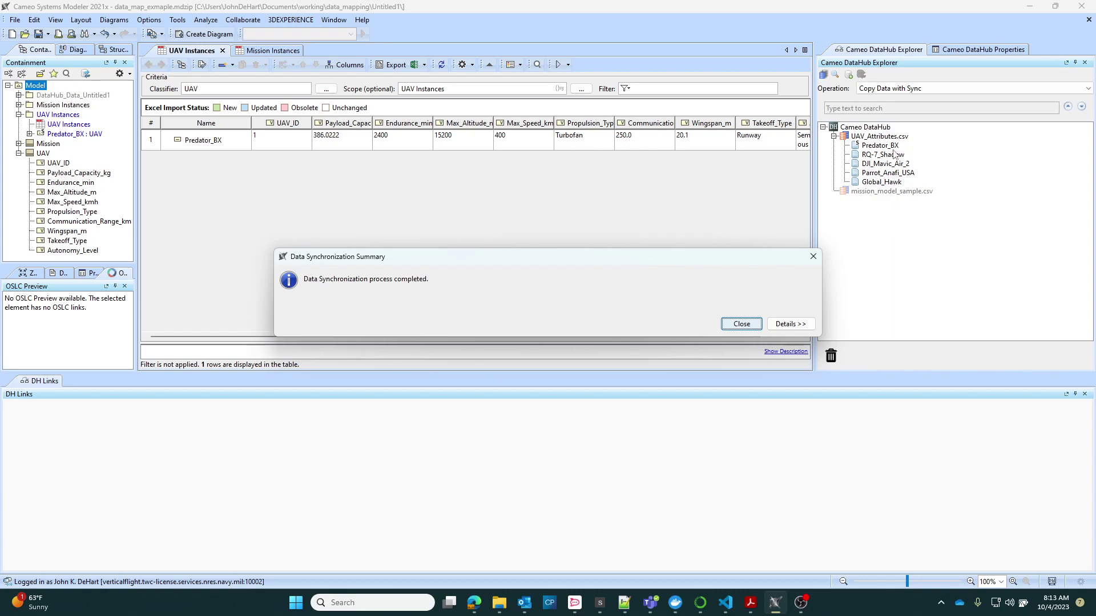
click(741, 325)
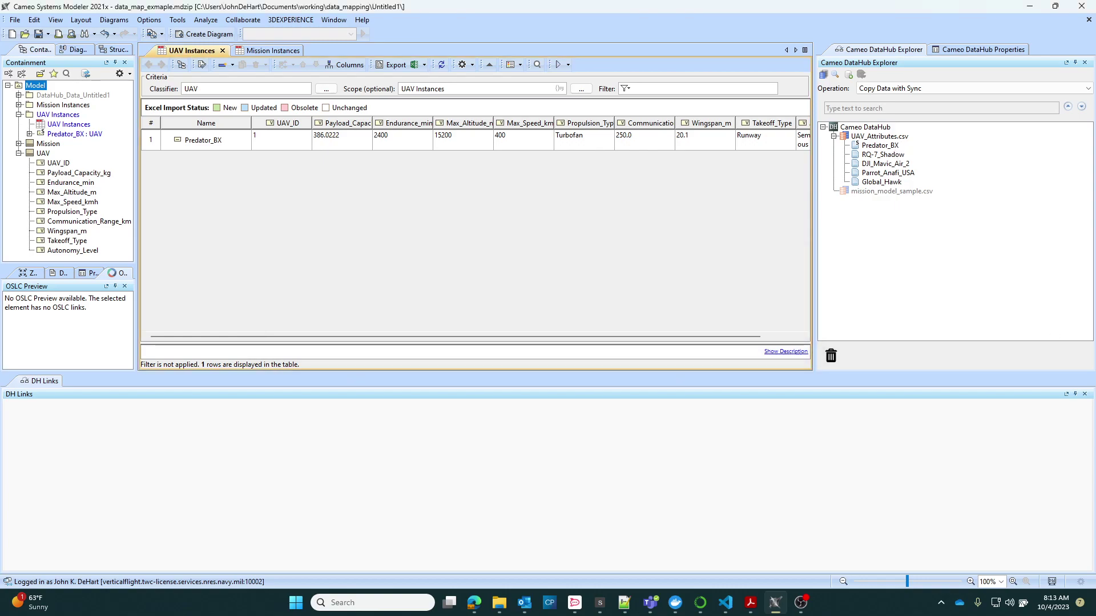
key(alt+Tab)
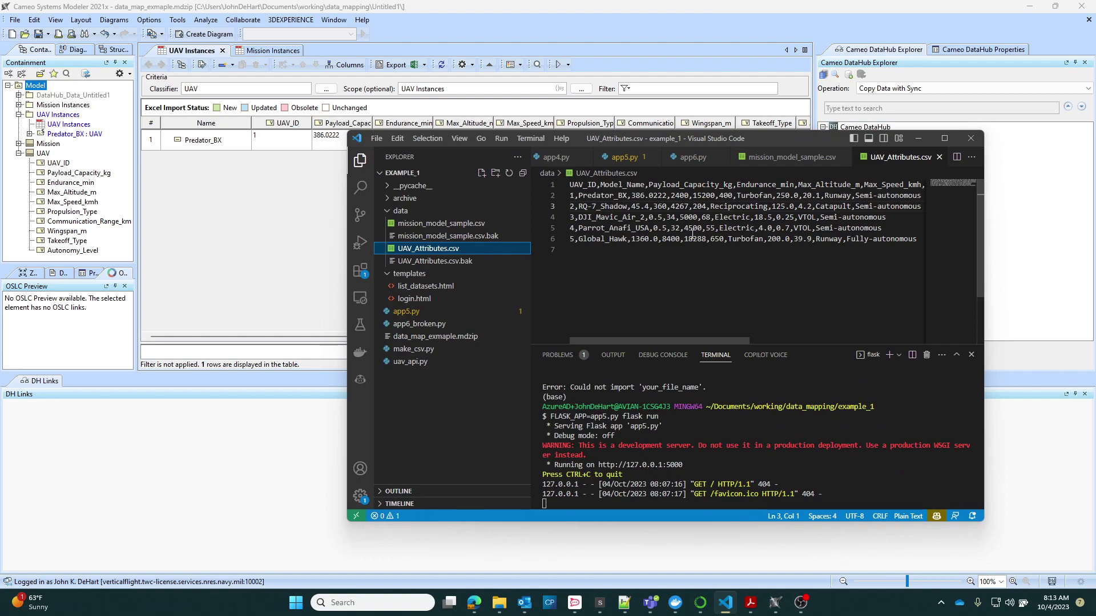
Edit line 2 of UAV_Attributes.csv so Predator_BX reads Predator_BXX
click(628, 195)
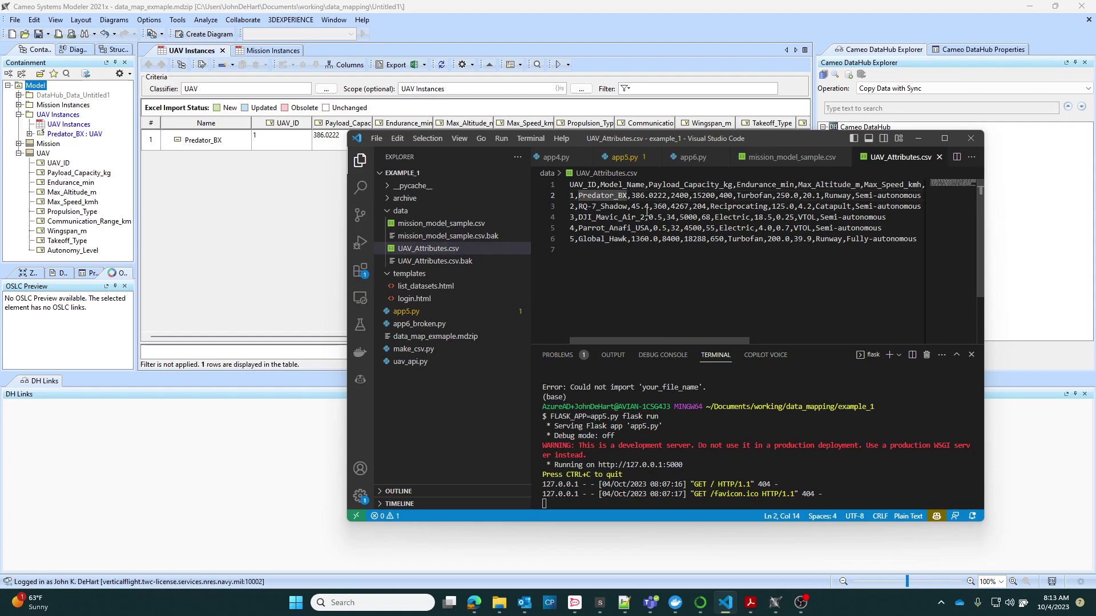
key(BackSpace)
text(XX)
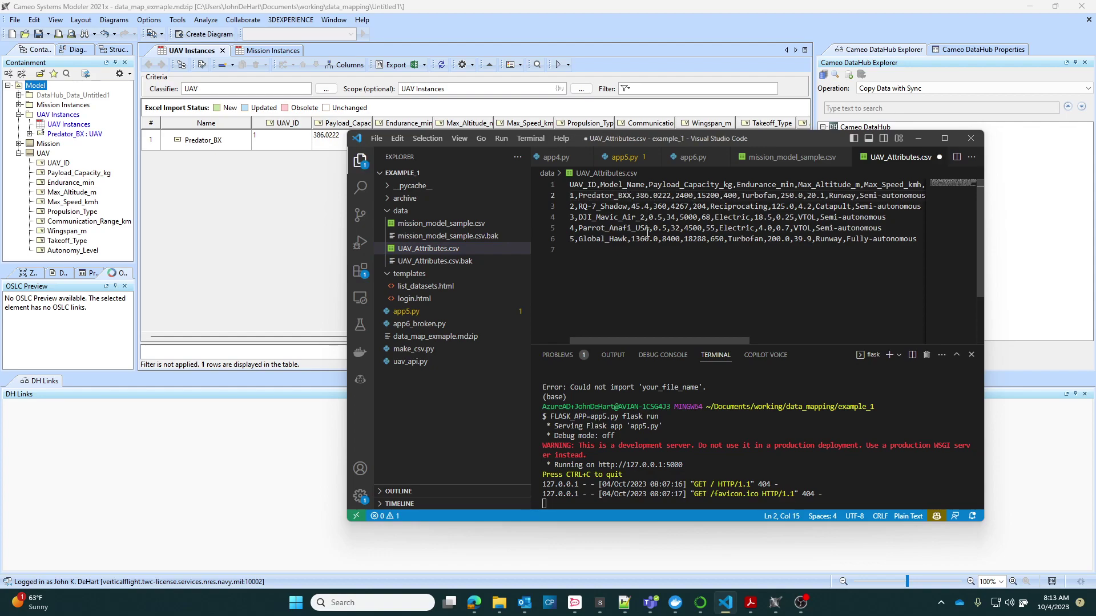
Minimize VS Code and synchronize the UAV_Attributes.csv source so the instance becomes Predator_BXX
click(919, 138)
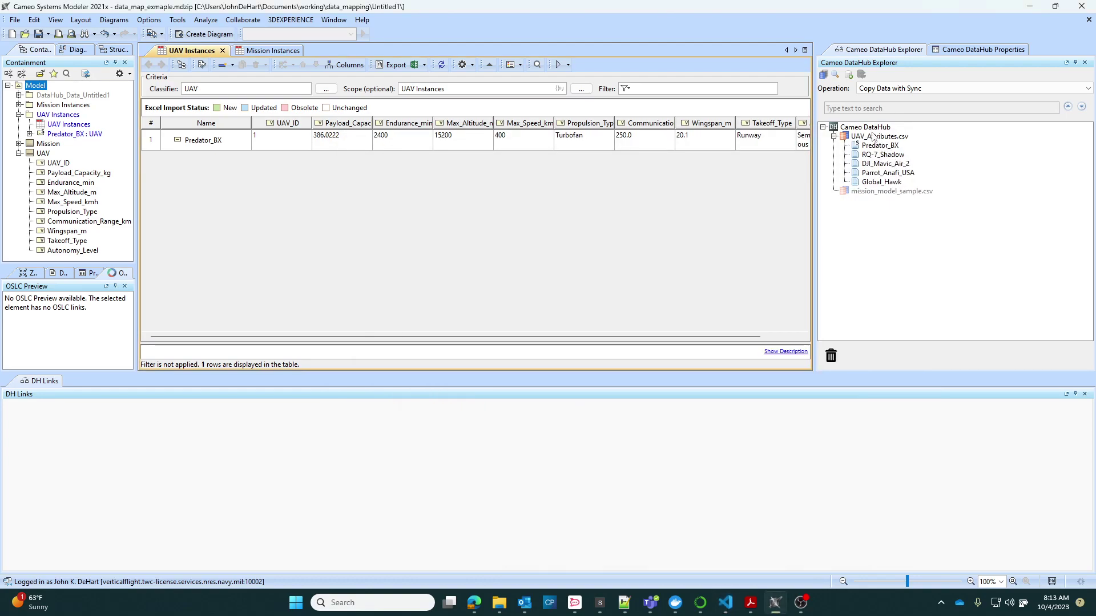
click(871, 137)
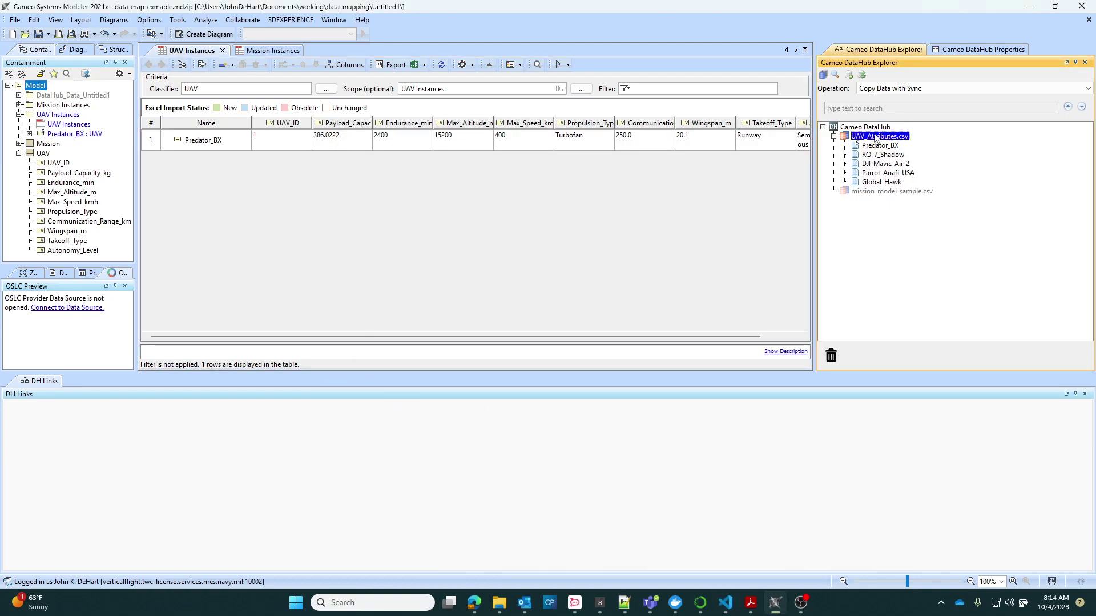
click(862, 75)
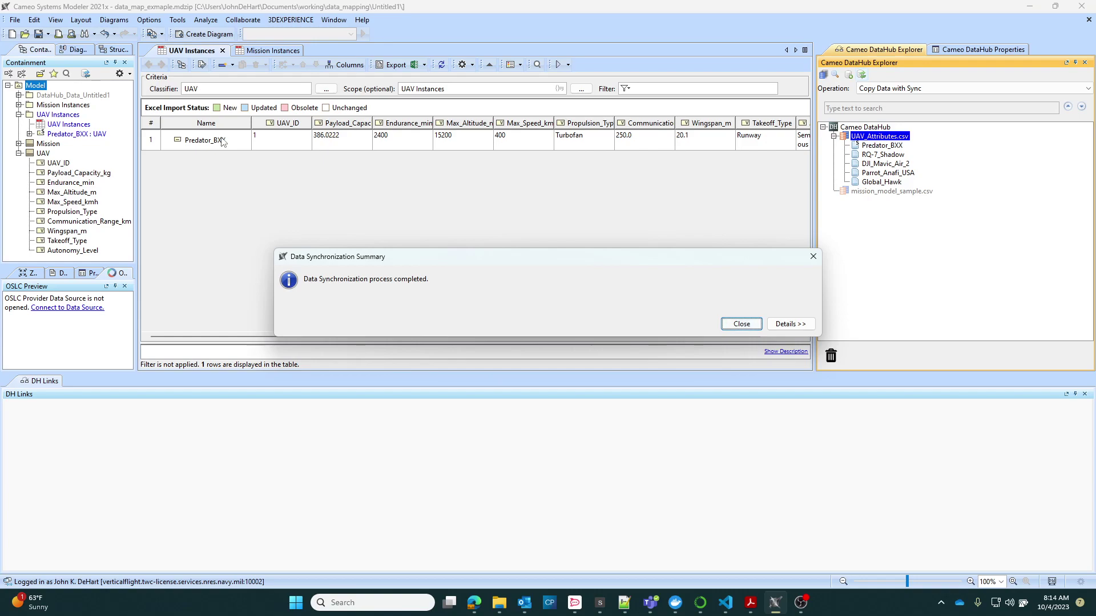
click(742, 323)
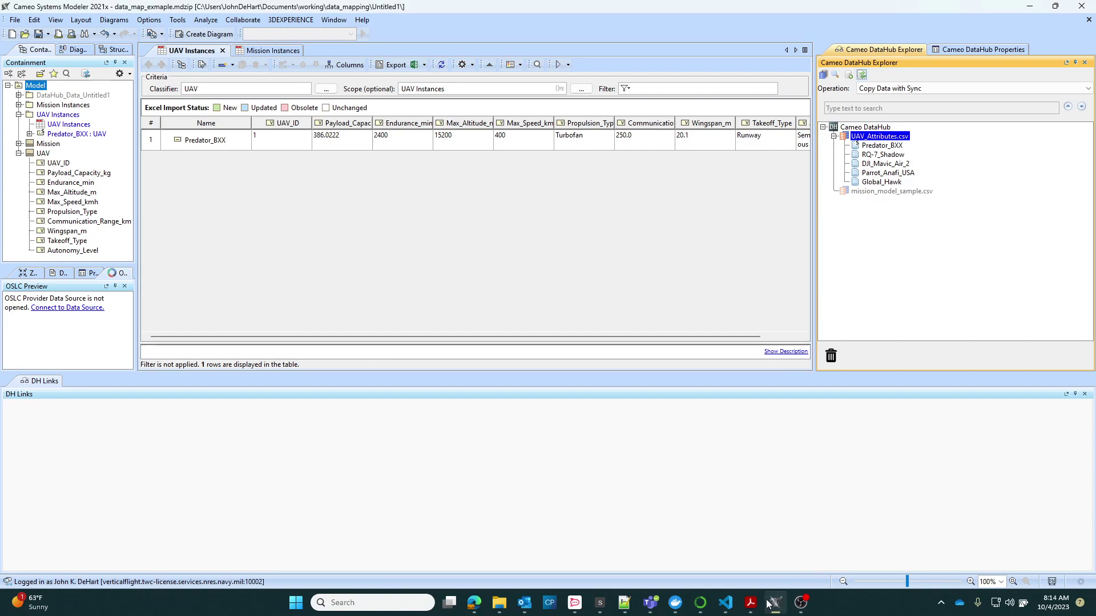
click(725, 602)
drag(780, 140, 695, 105)
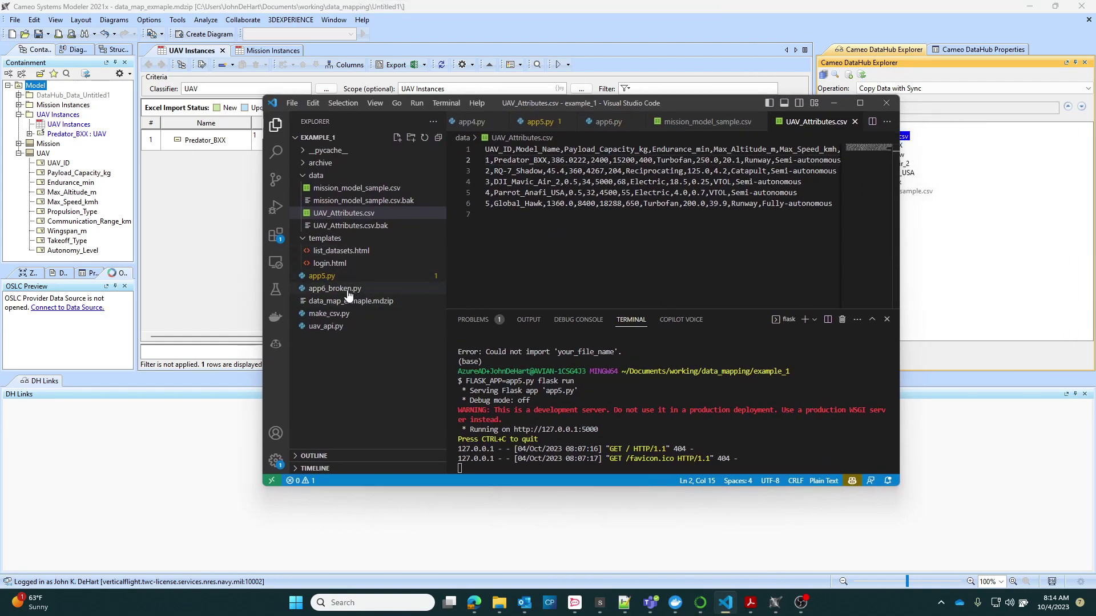
click(329, 281)
click(328, 278)
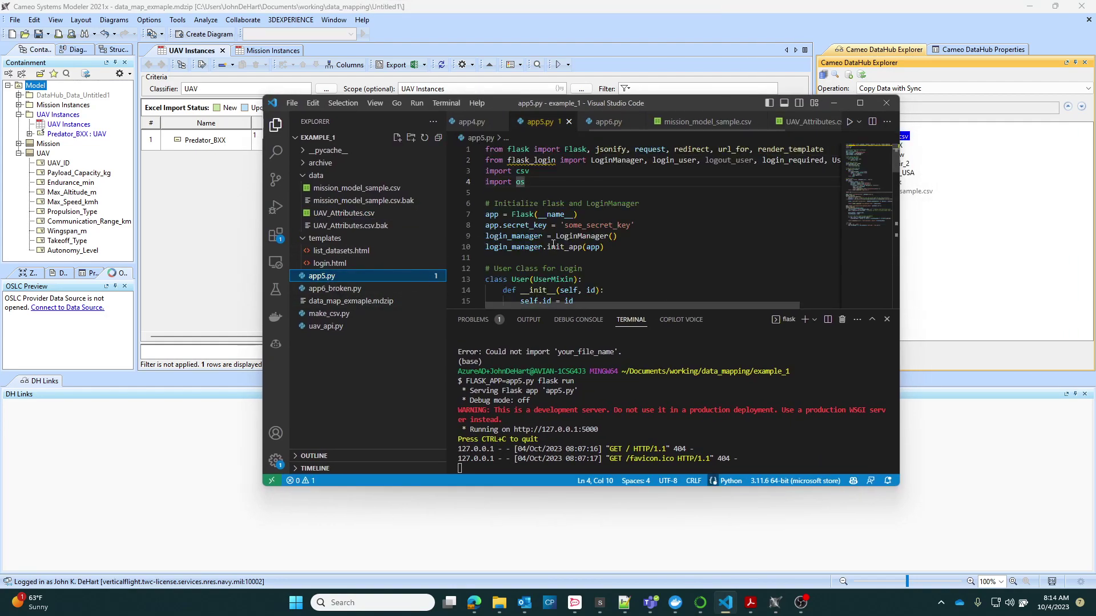
ctrl+click(568, 429)
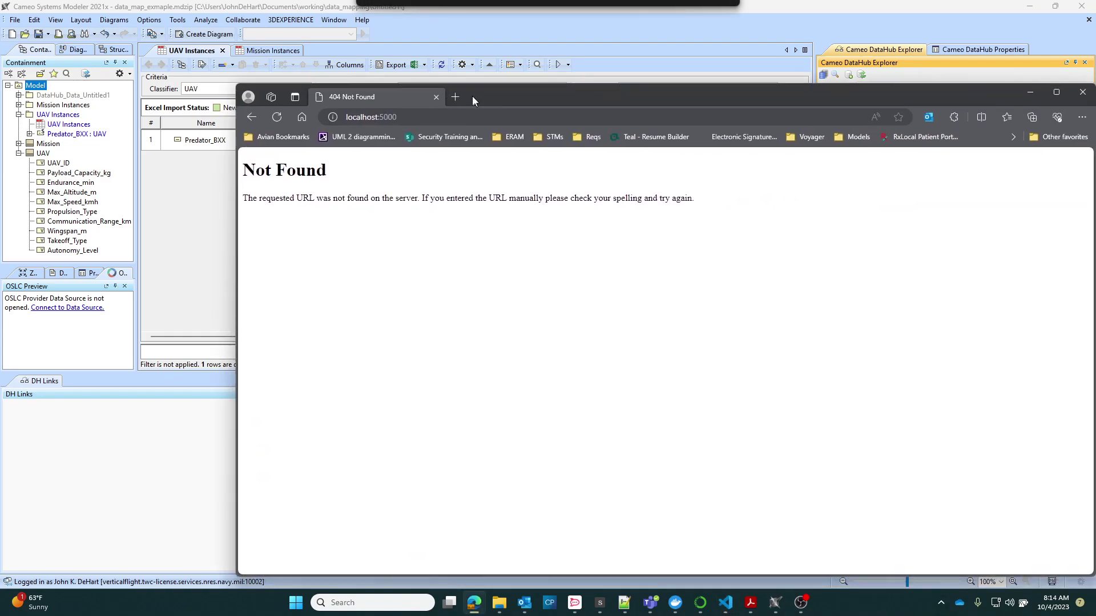
Go to localhost:5000/rm/web in Edge and log in to reach the Available Datasets page
drag(471, 95, 442, 54)
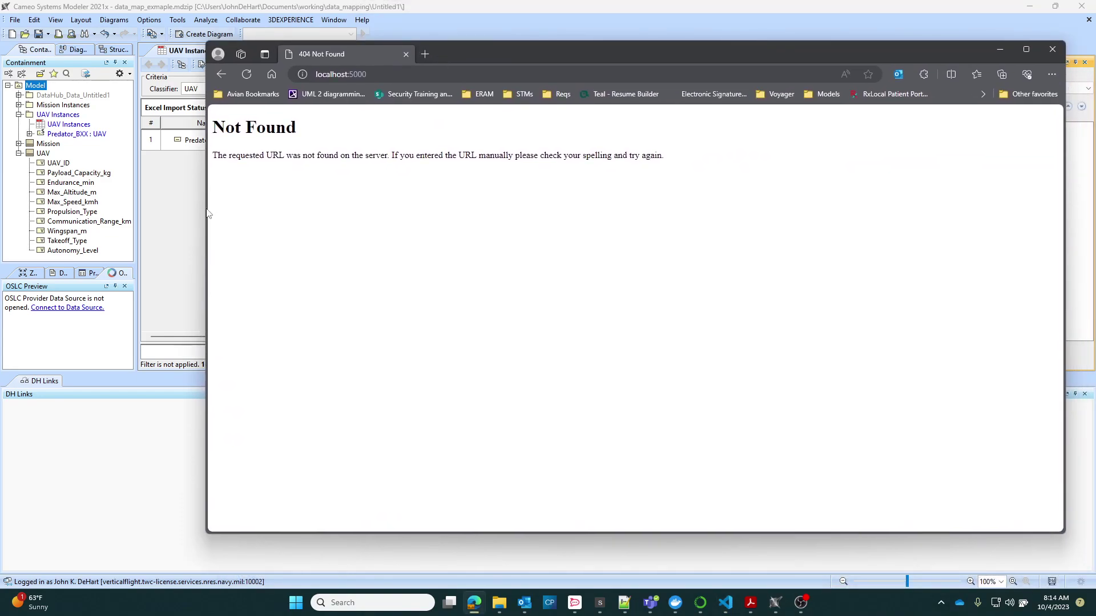
drag(204, 37, 529, 82)
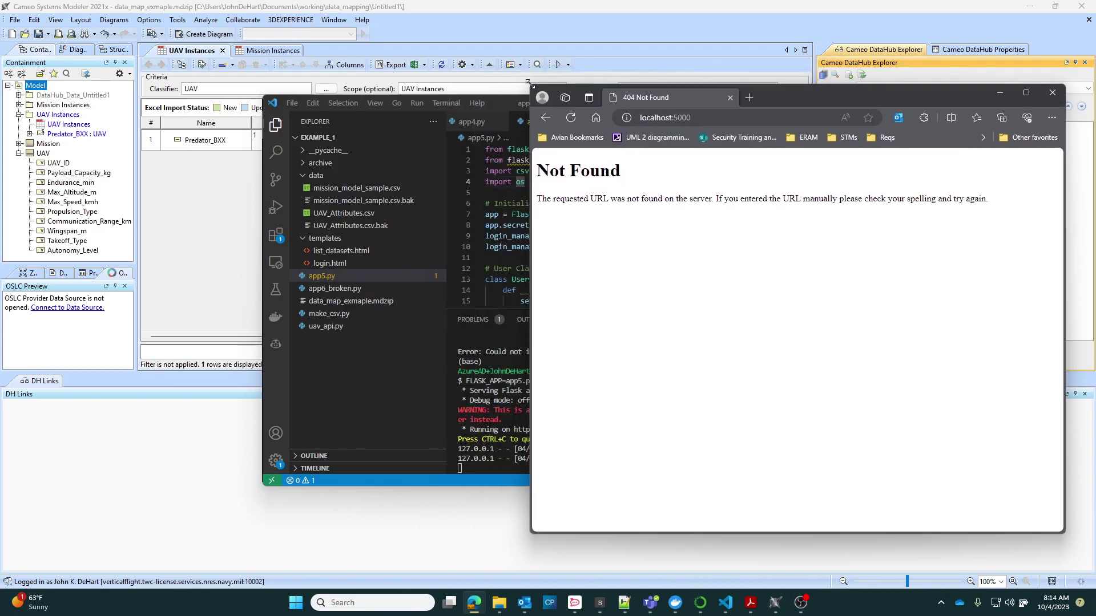
click(704, 114)
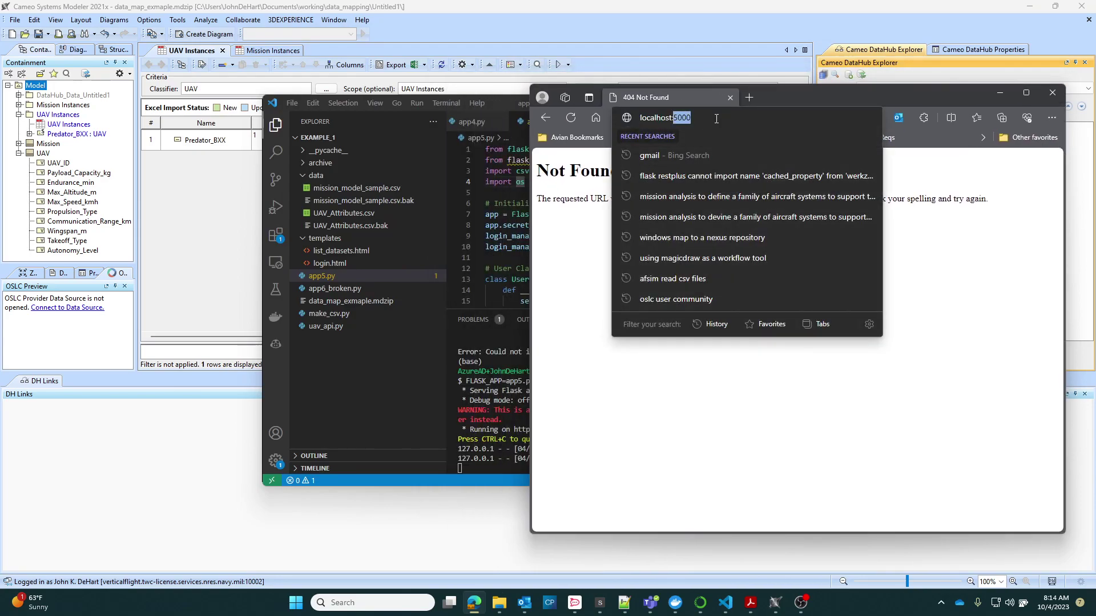
click(716, 118)
text(/rm/)
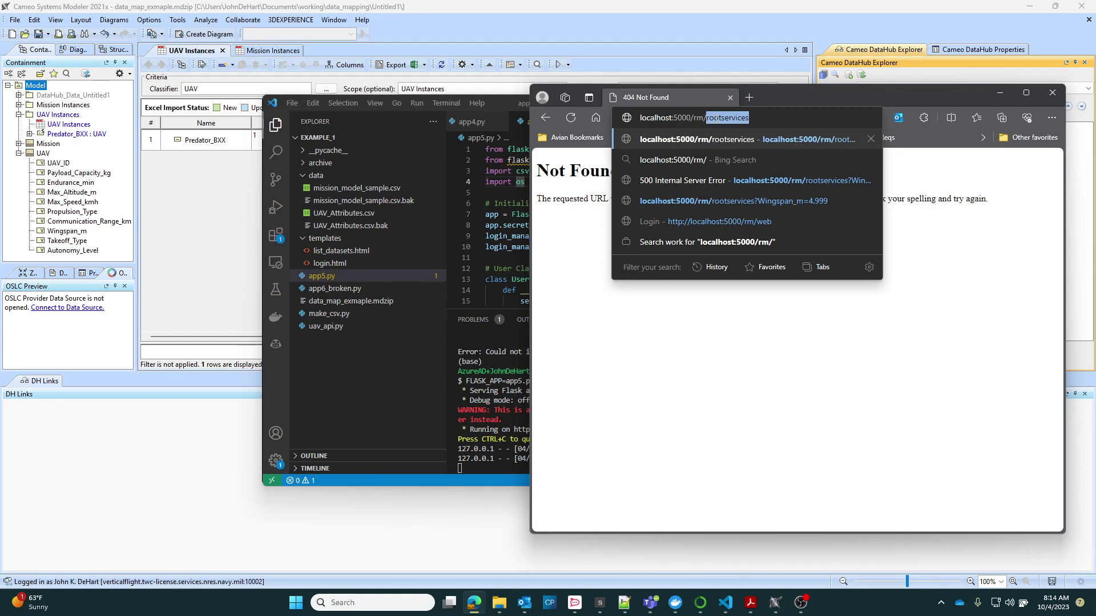
text(web)
key(Return)
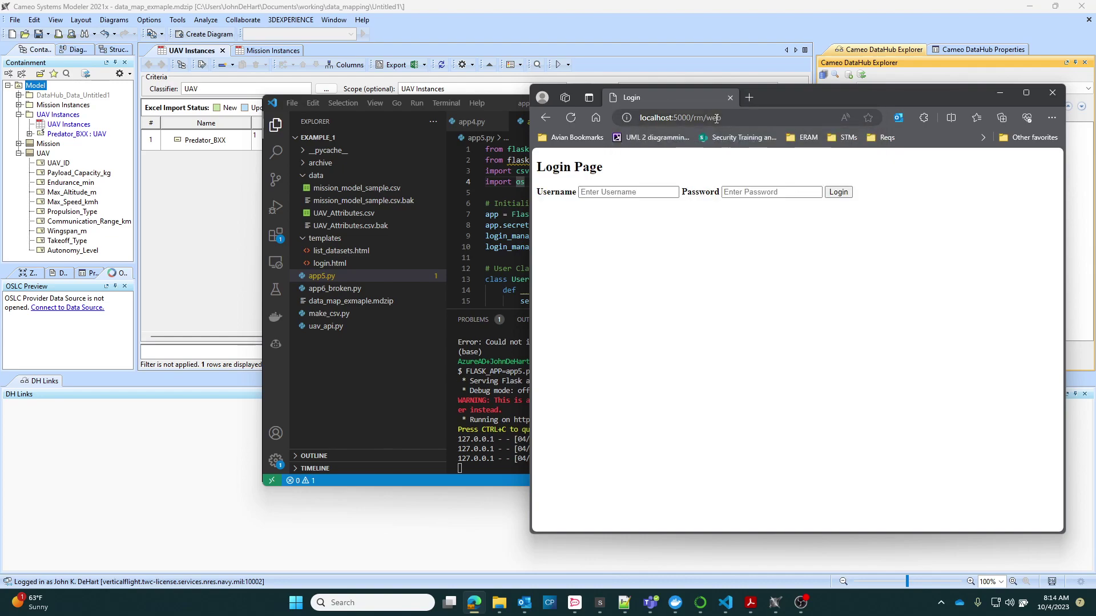
click(841, 194)
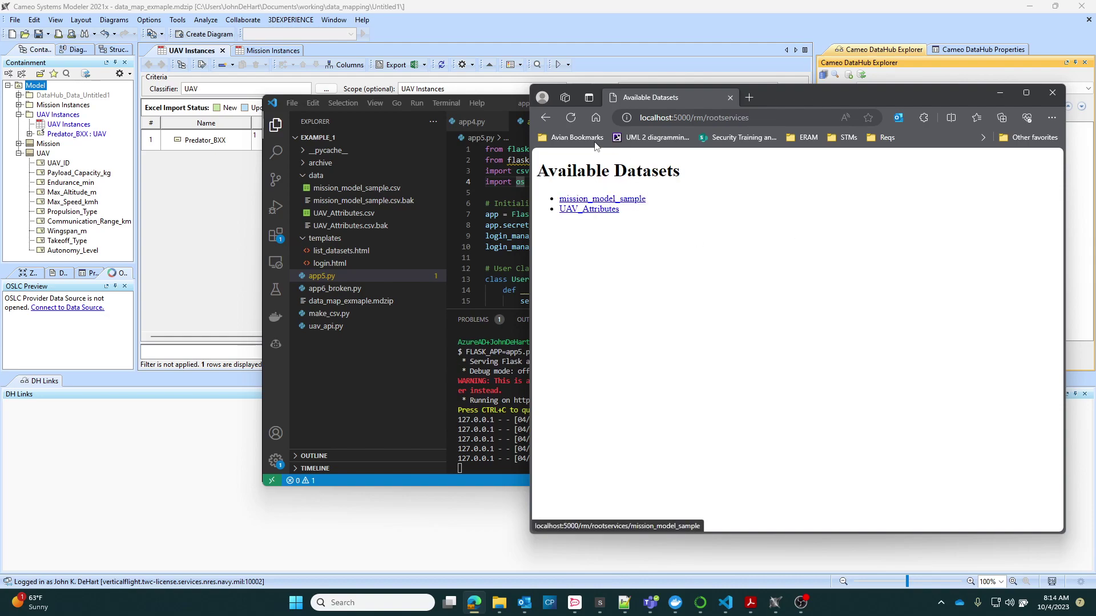
Place the app5.py editor at the upper left, skim its code, then return to the datasets page
drag(500, 100, 279, 76)
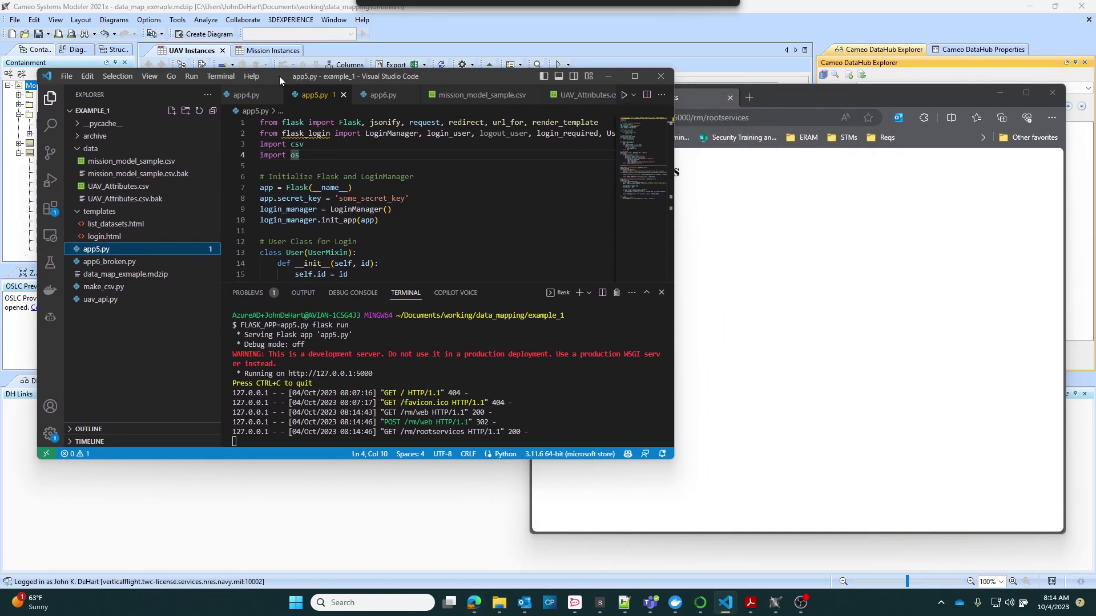
click(783, 98)
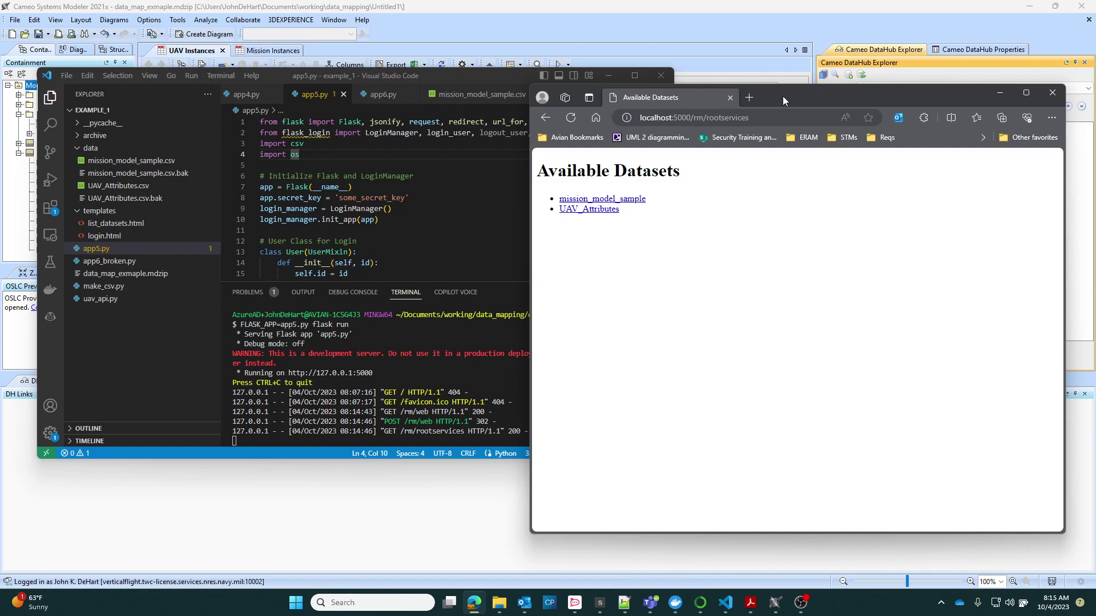
click(451, 186)
scroll(453, 177, down, 19)
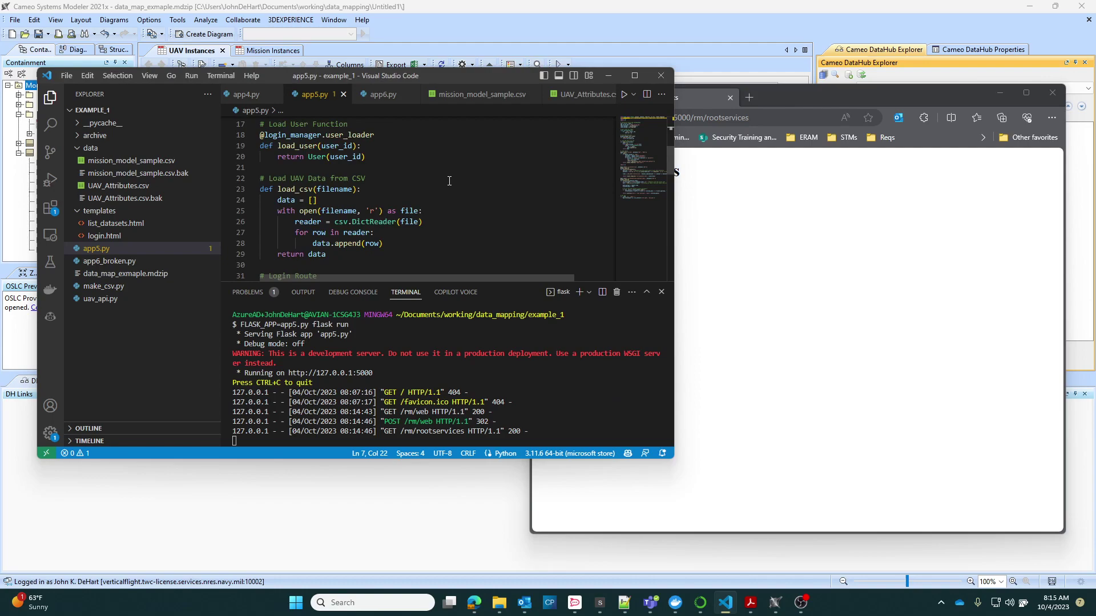
scroll(452, 177, down, 1)
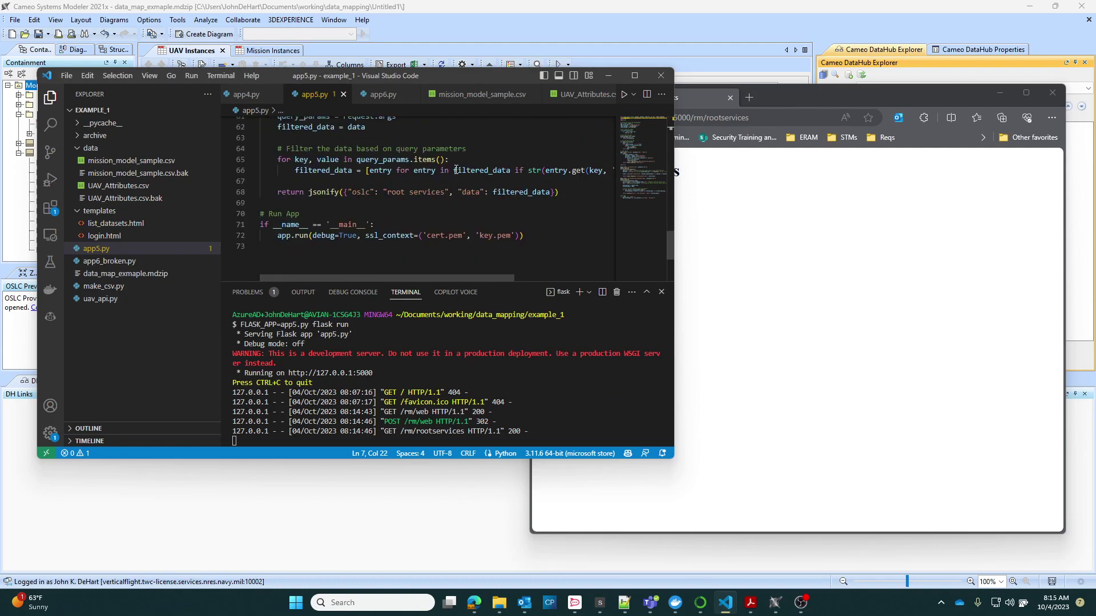
scroll(452, 179, up, 19)
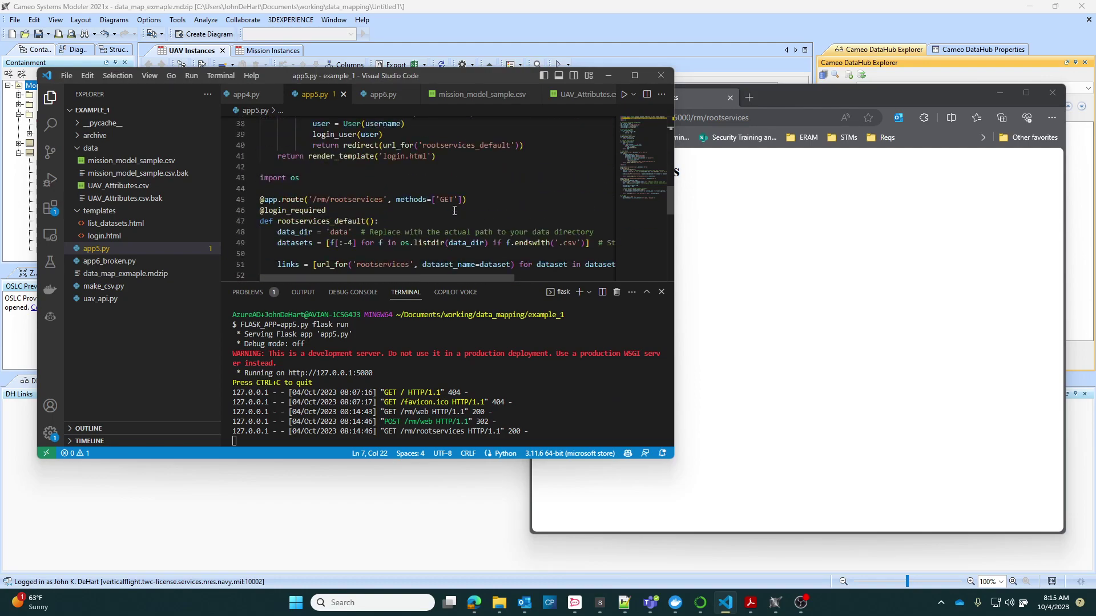
scroll(452, 198, up, 1)
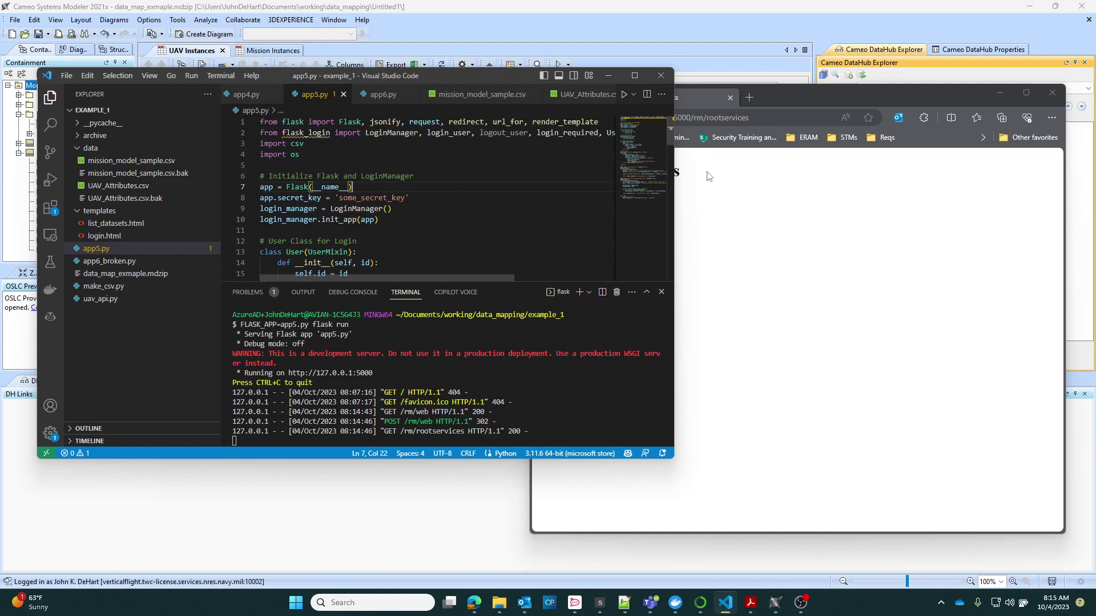
click(676, 178)
Open the UAV_Attributes dataset as JSON and look through its records
click(590, 209)
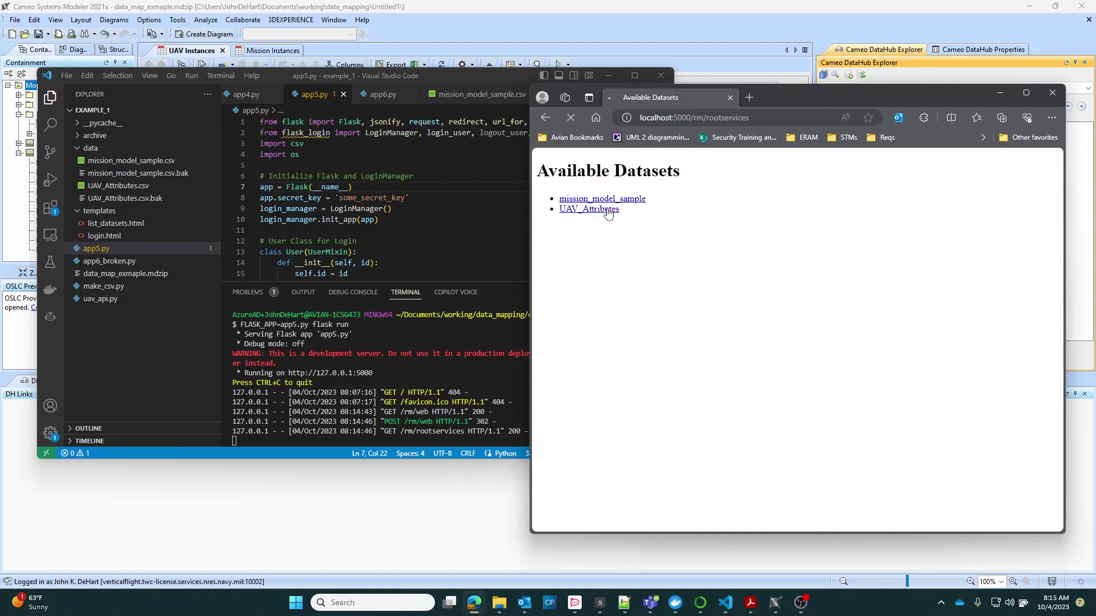
scroll(662, 196, down, 10)
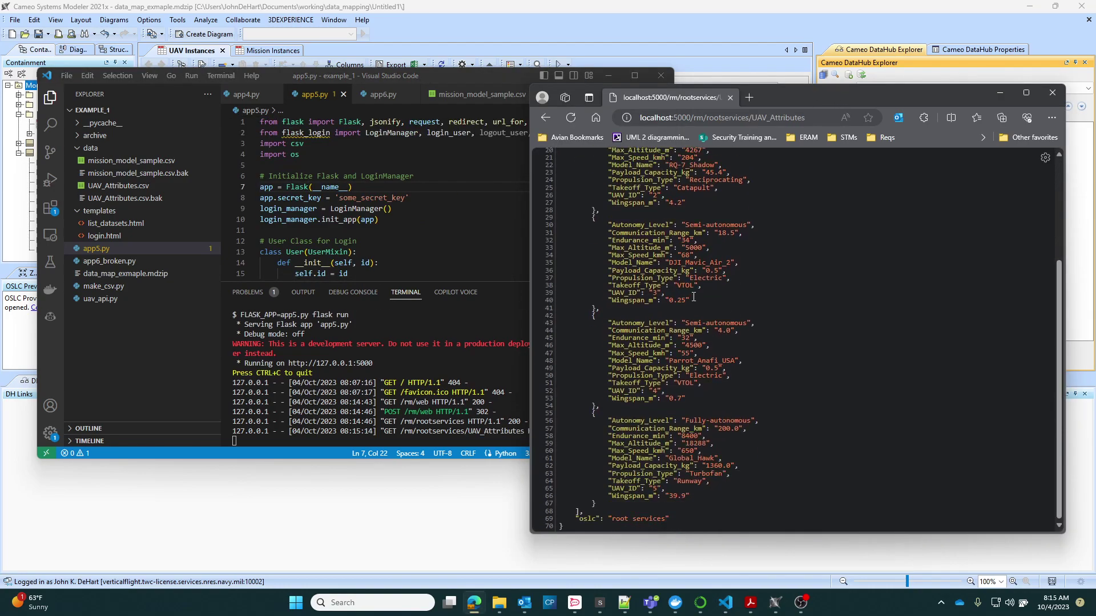
scroll(662, 196, up, 10)
Filter the JSON with ?Wingspan_m=4.2 so only the RQ-7_Shadow record remains
click(813, 115)
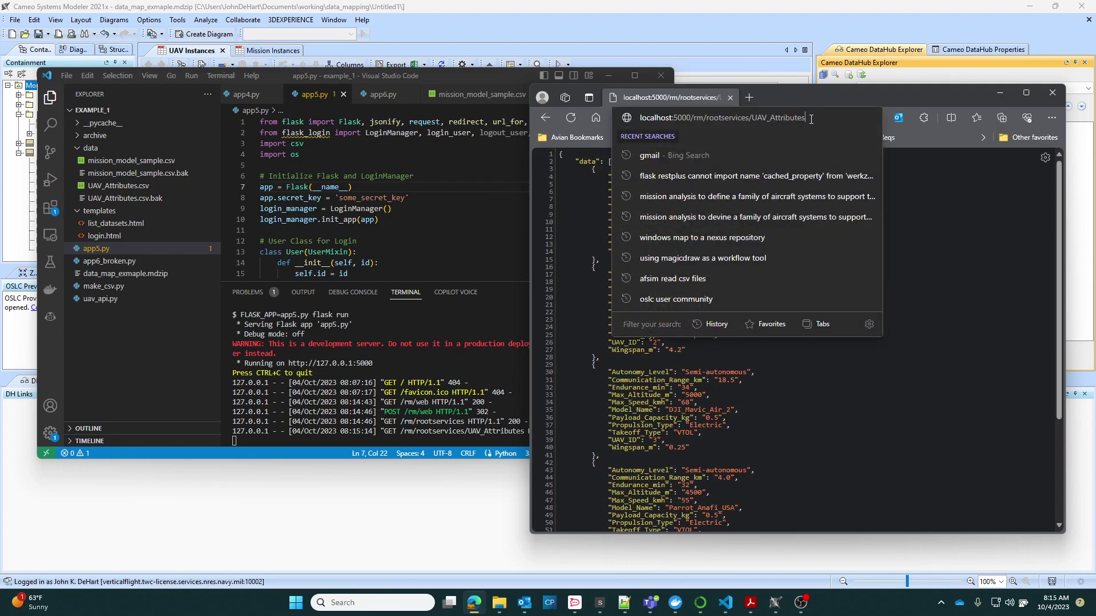
text(?)
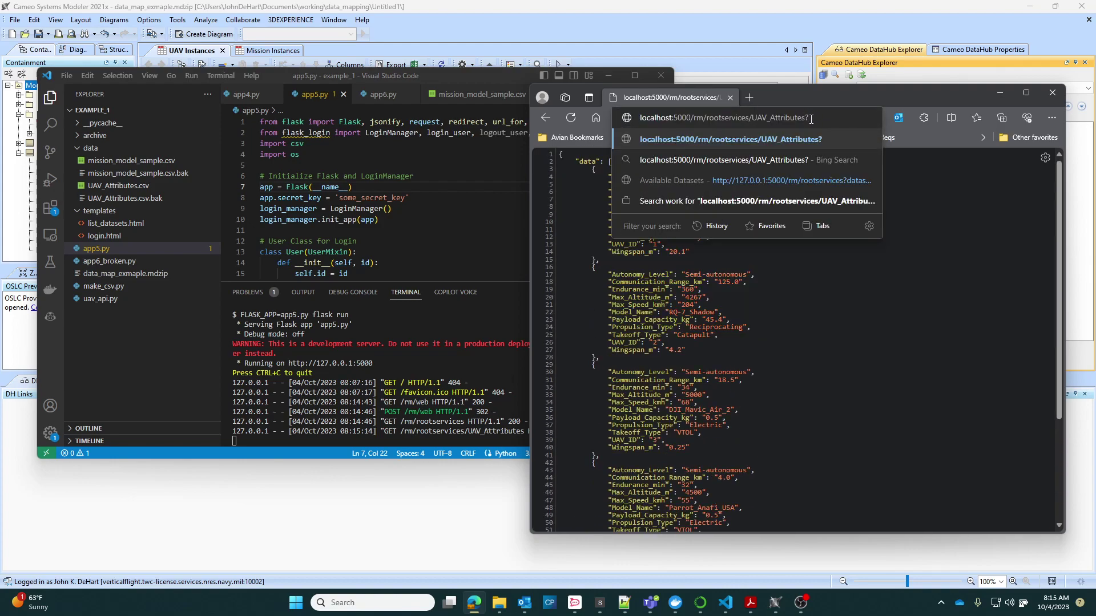
text(Wingspa)
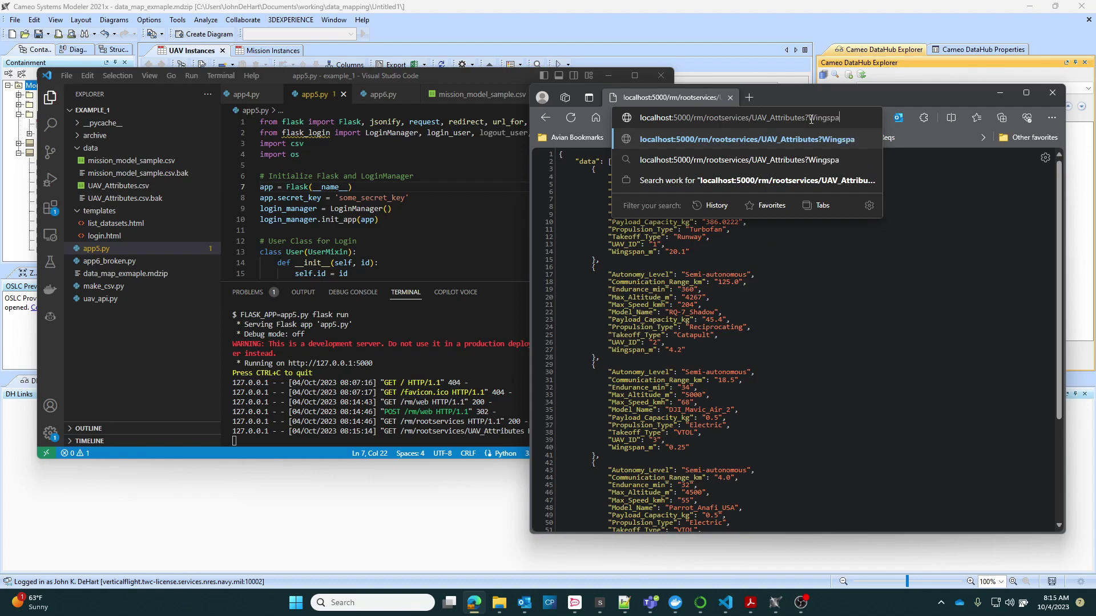
text(n_m=4.2)
key(Return)
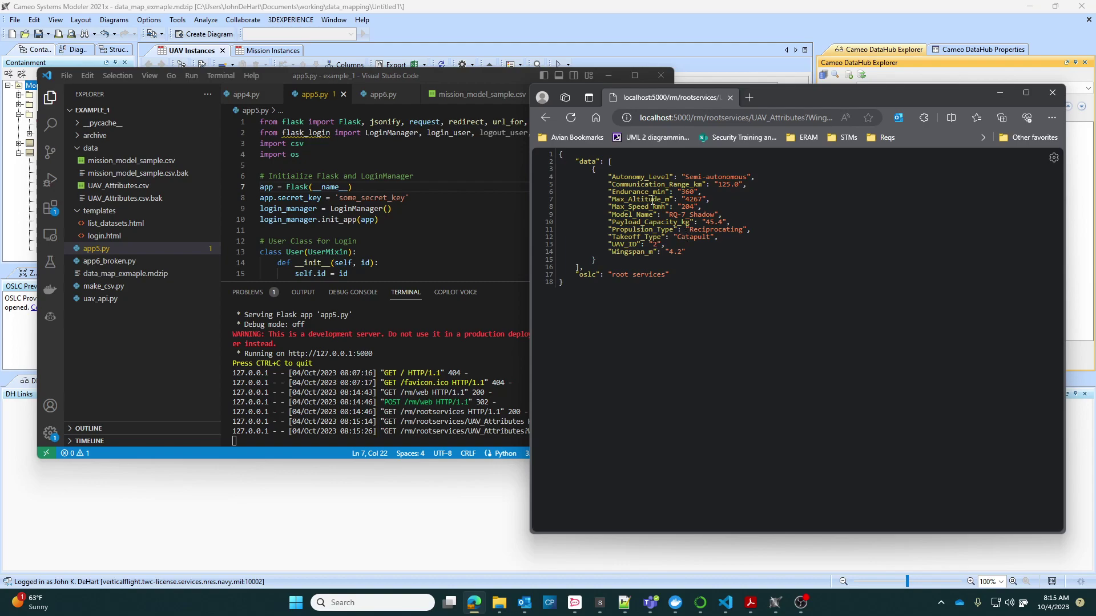
Go back and reload the full UAV_Attributes JSON, including Predator_BXX
click(549, 119)
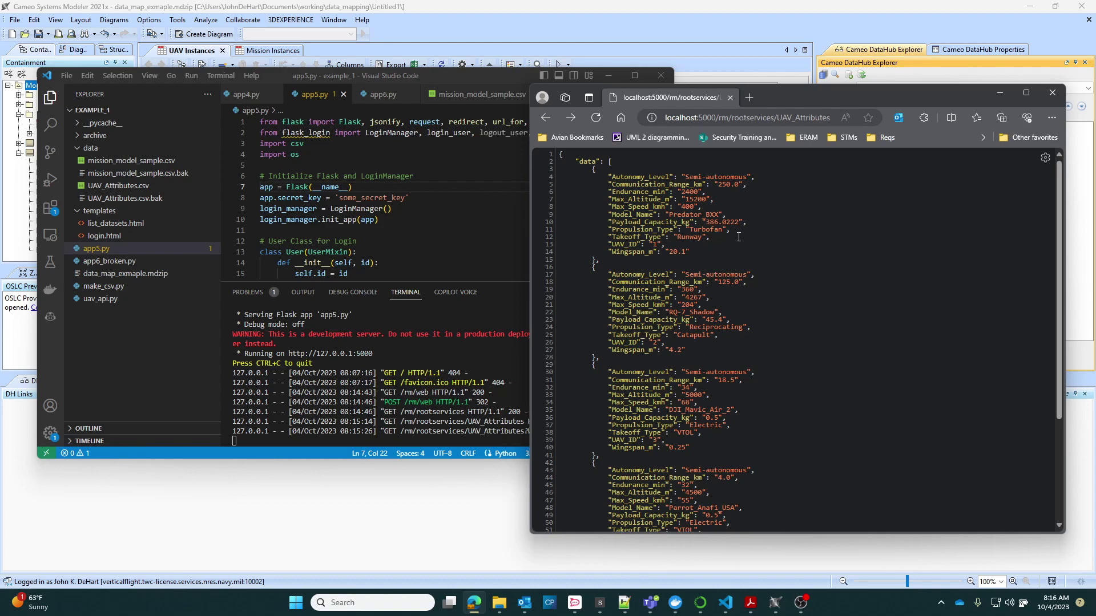
click(793, 119)
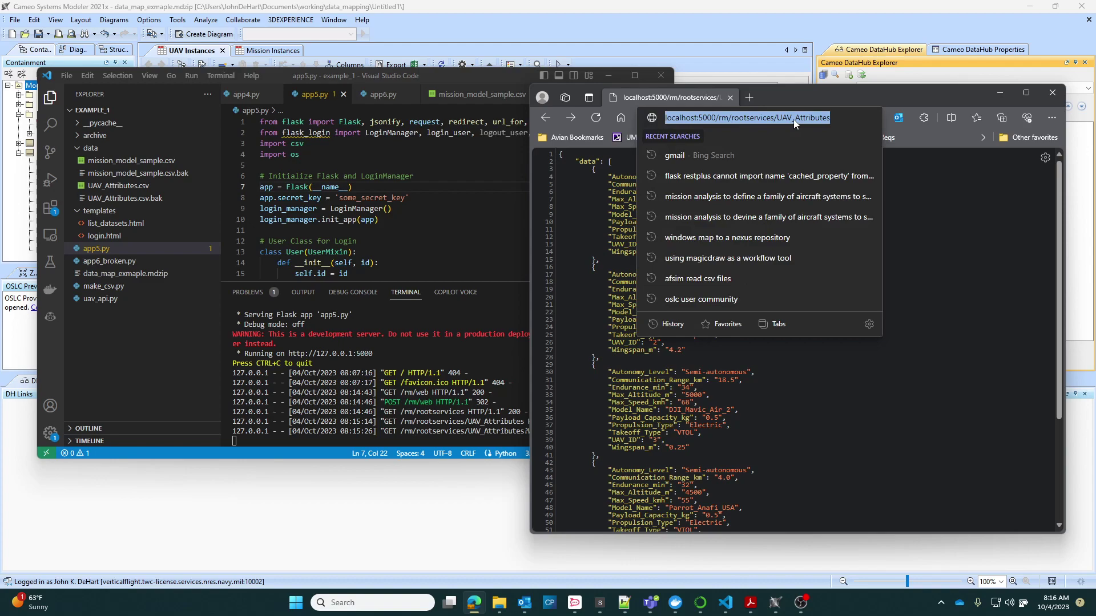
key(Return)
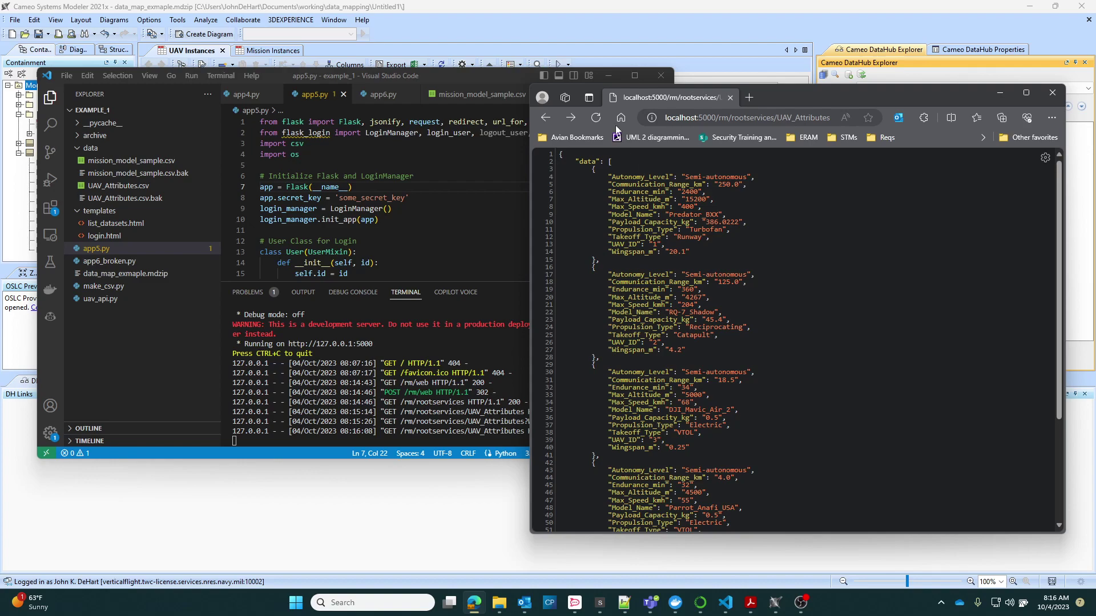
click(497, 76)
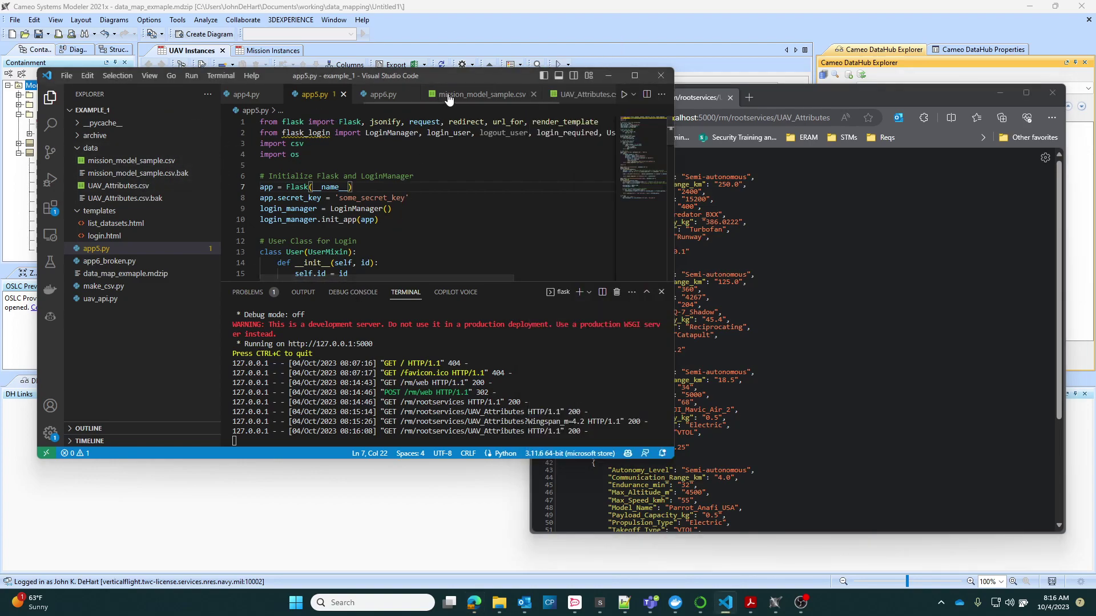
Rename Predator_BXX to Predator_BYY in UAV_Attributes.csv and save the file
click(568, 94)
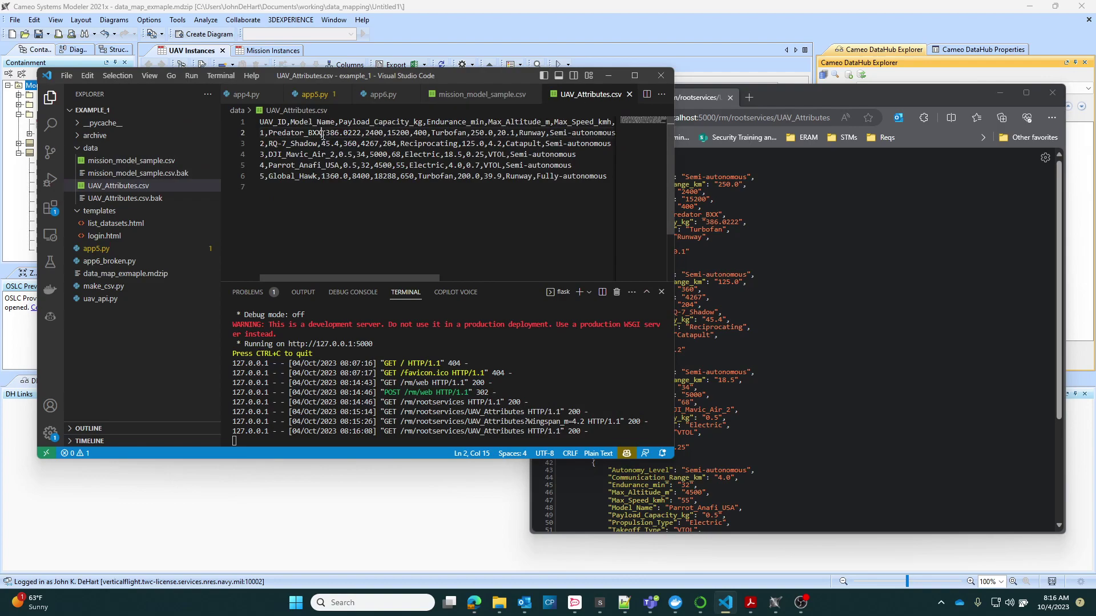
key(BackSpace)
key(BackSpace)
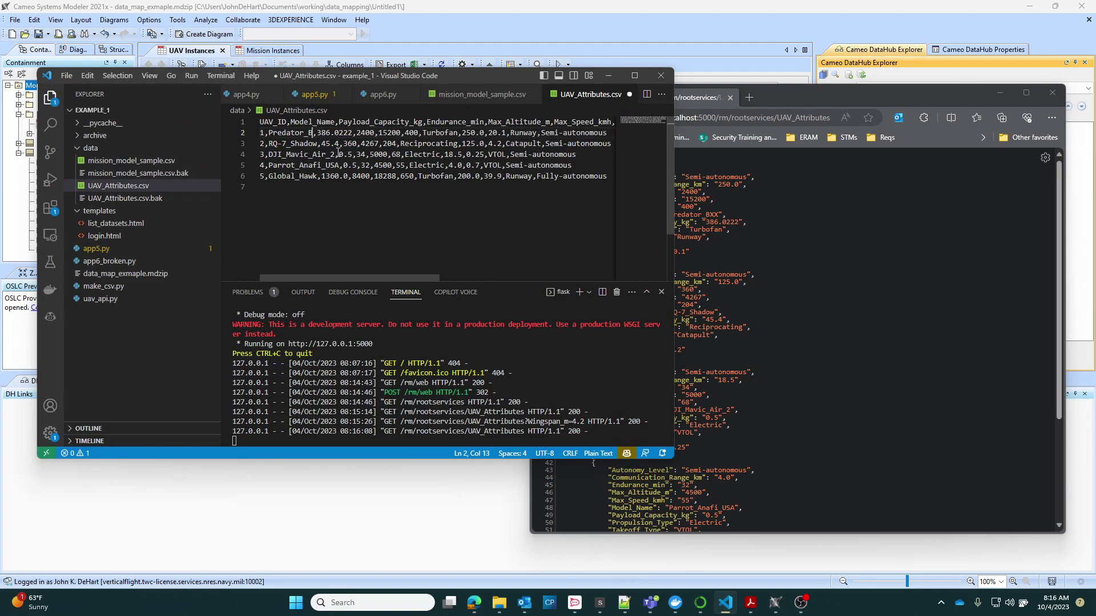
text(YY)
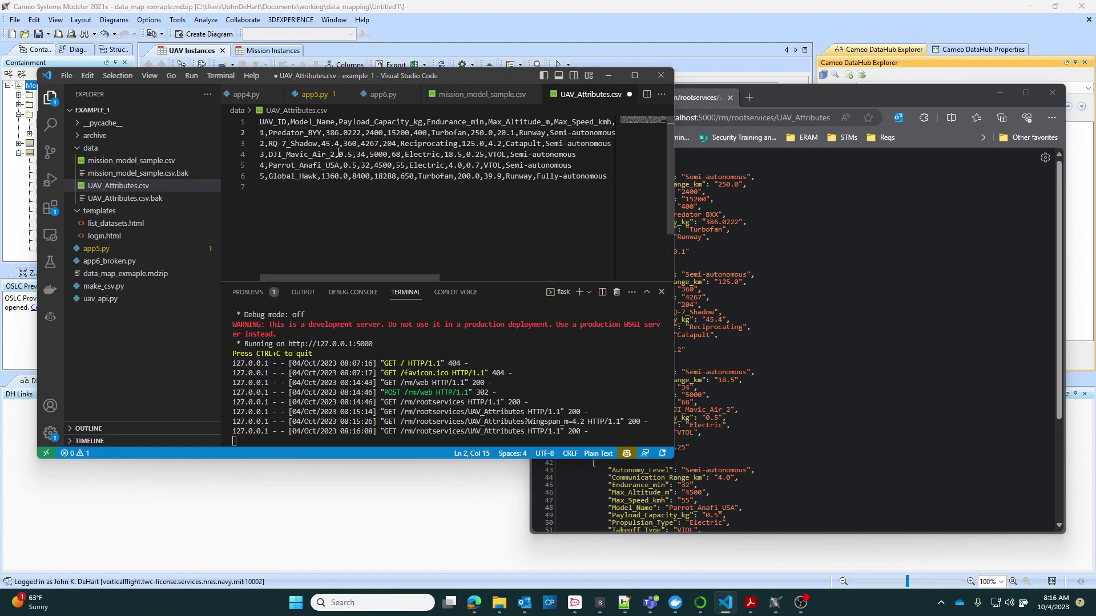
key(ctrl+s)
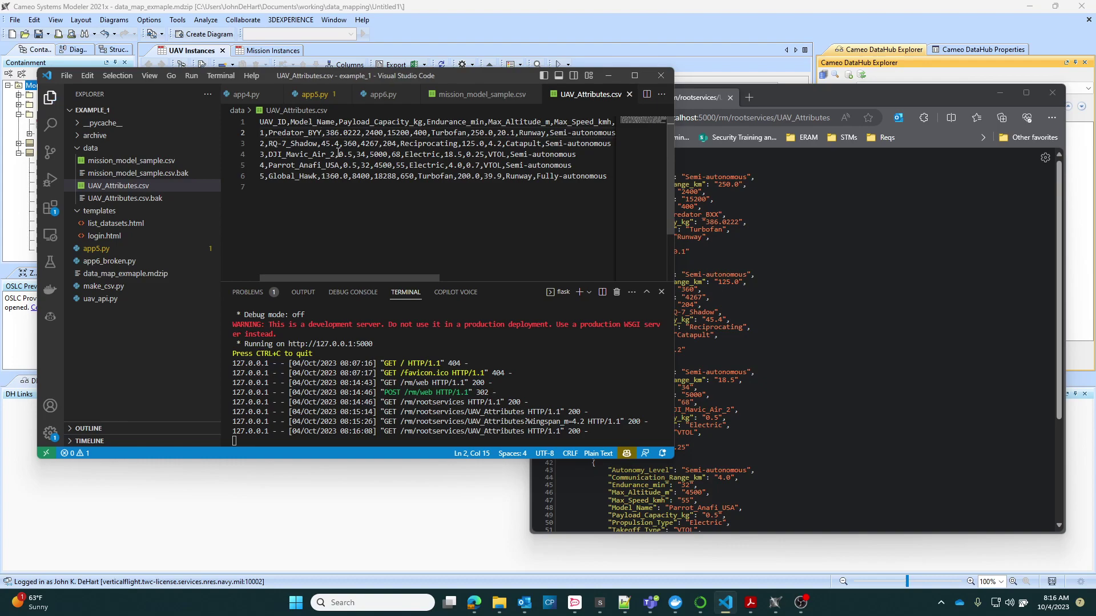
click(816, 94)
Refresh the UAV_Attributes JSON so record 1 shows Predator_BYY
click(595, 118)
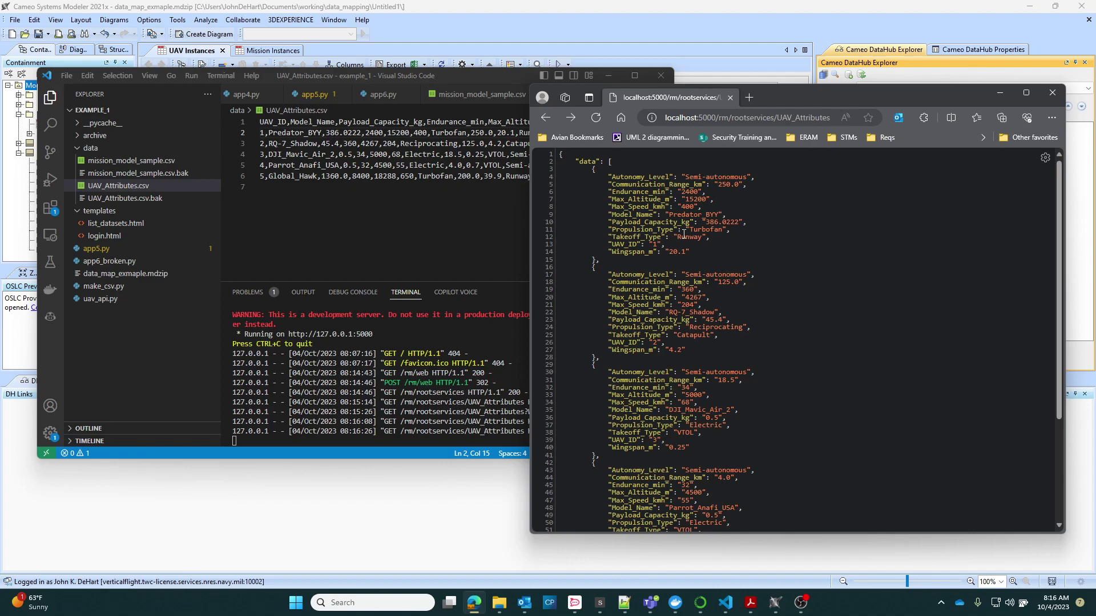
In Cameo, sync the UAV instance with UAV_Attributes.csv so it reads Predator_BYY
click(564, 8)
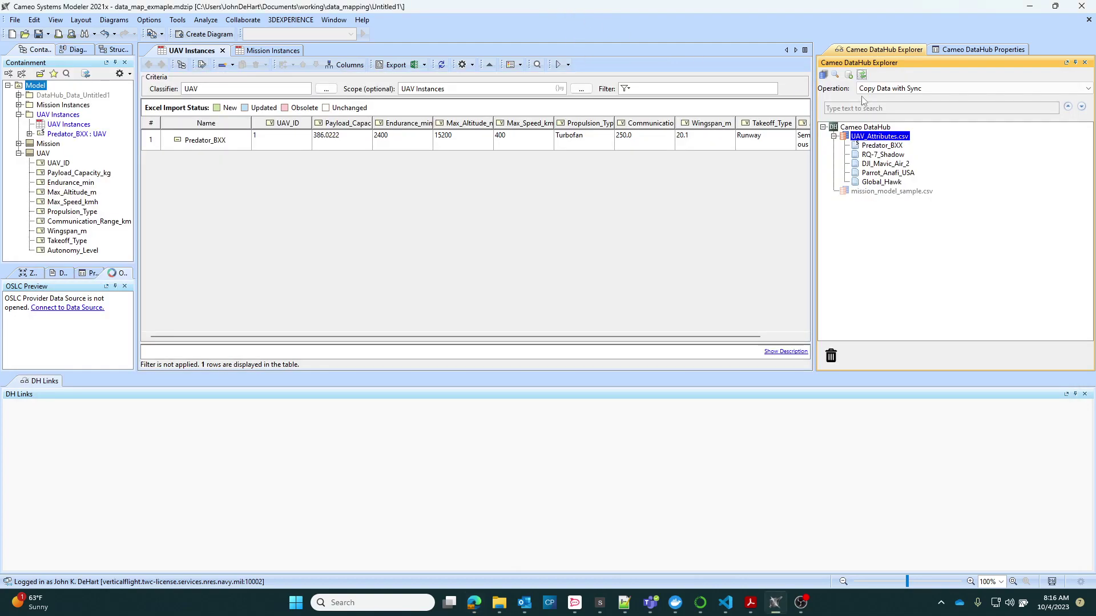
click(863, 76)
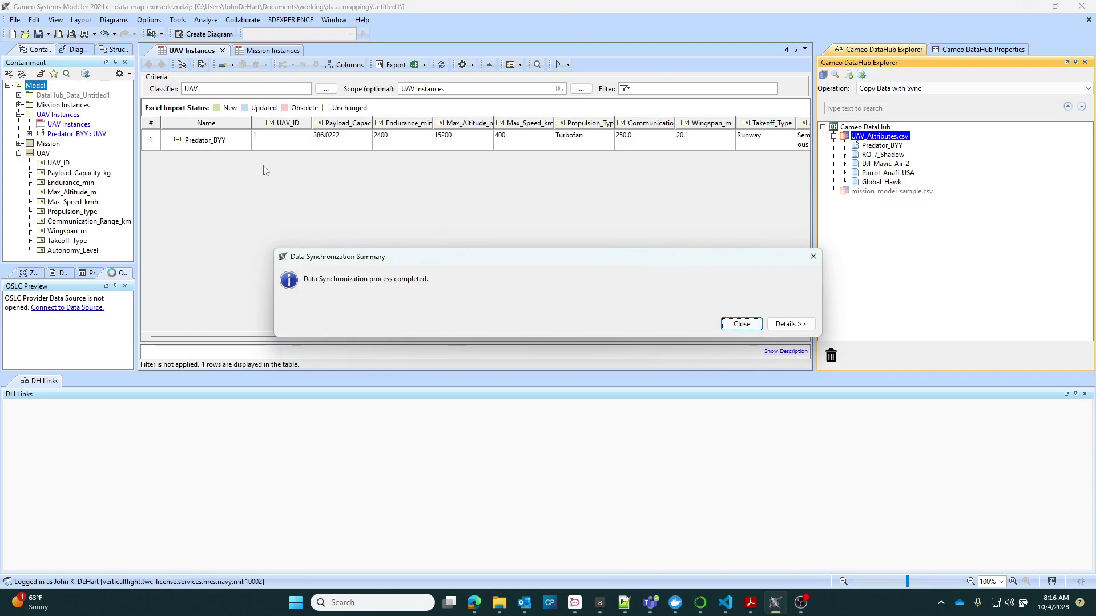